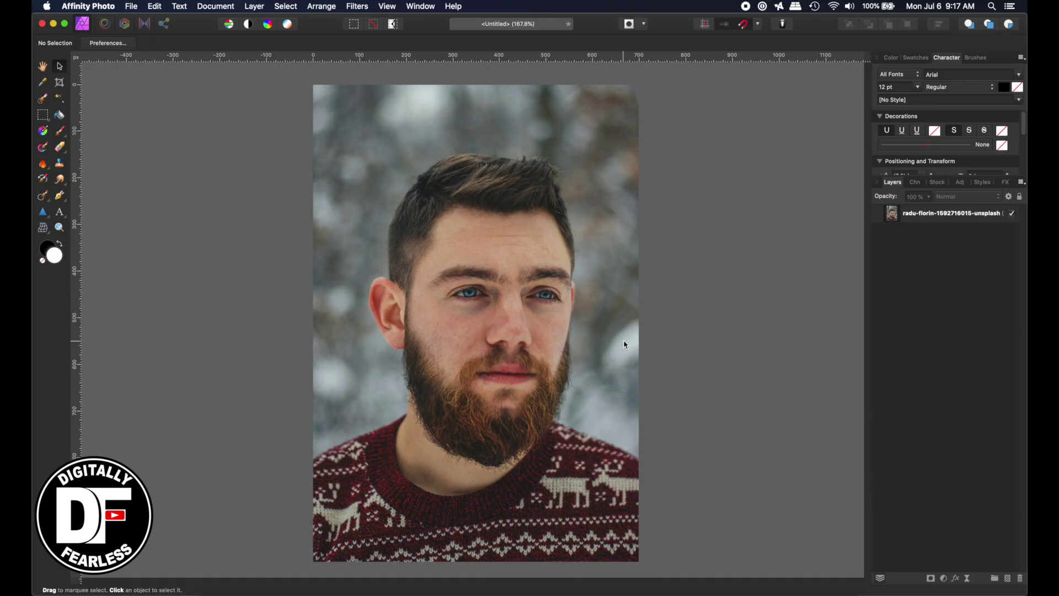
Step: Duplicate the portrait photo layer and hide the original layer underneath
{"action": "left_click", "coordinate": [552, 264]}
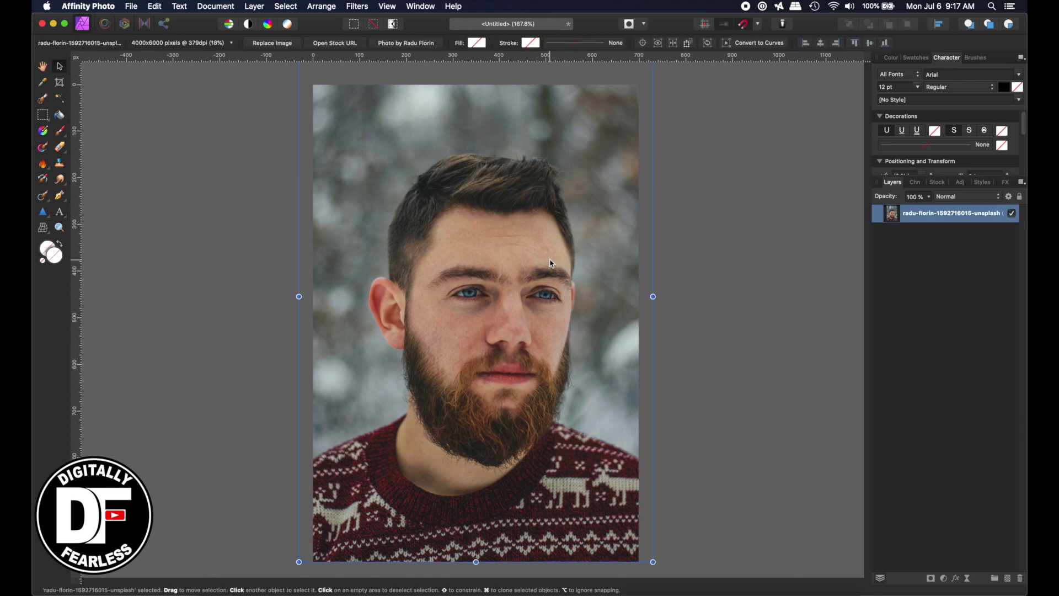
{"action": "left_click", "coordinate": [202, 265]}
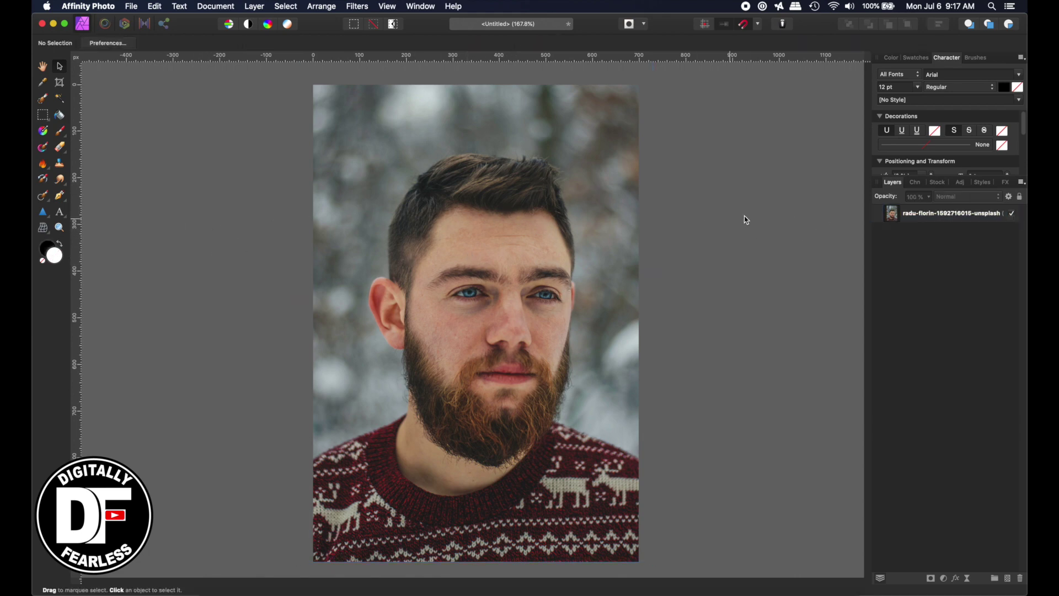
{"action": "left_click", "coordinate": [893, 219]}
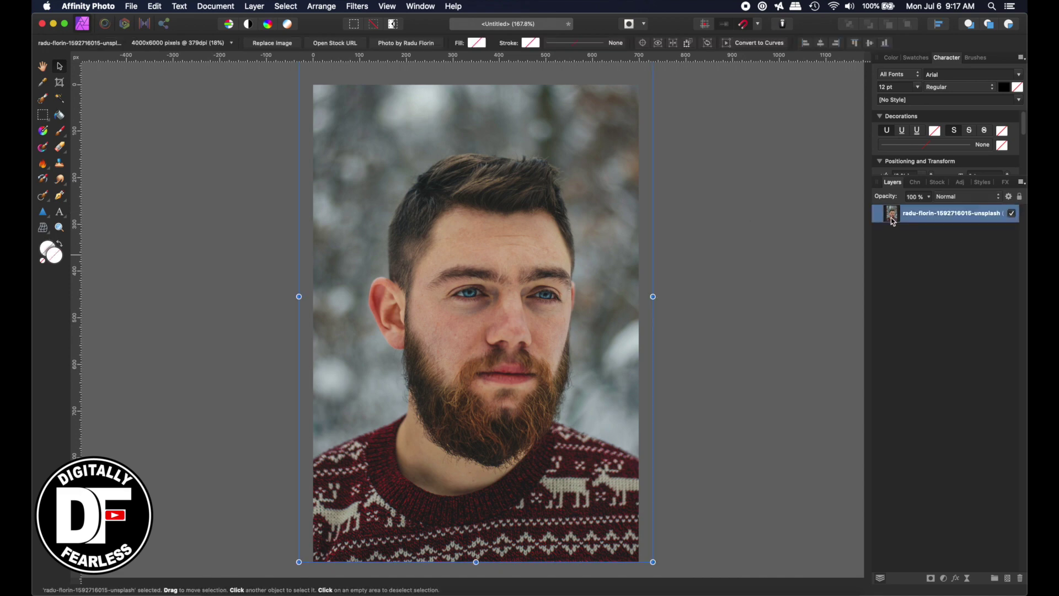
{"action": "key", "text": "super+j"}
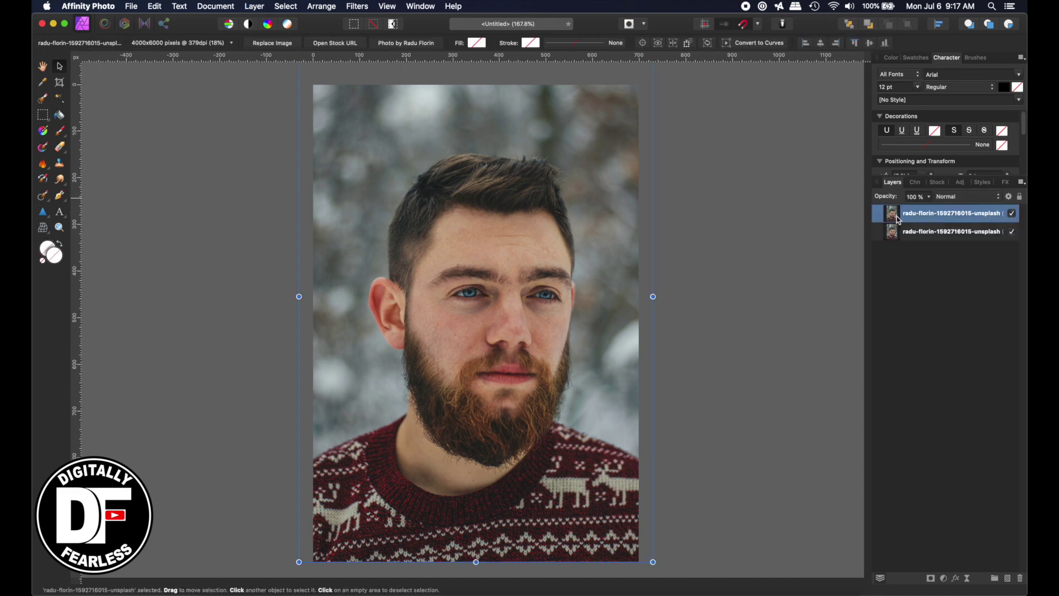
{"action": "left_click", "coordinate": [1013, 232]}
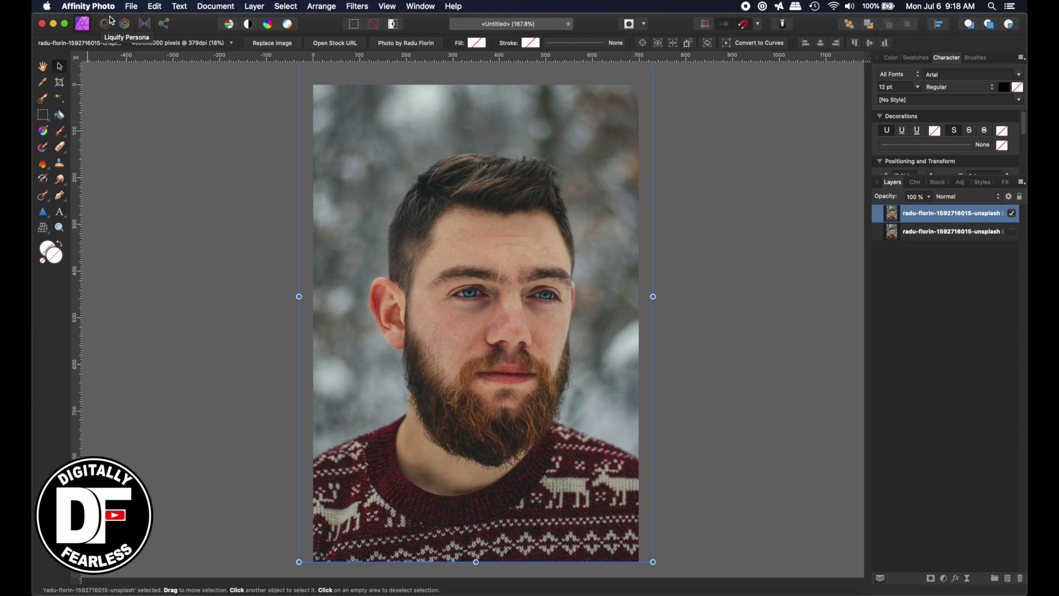
{"action": "left_click", "coordinate": [367, 6]}
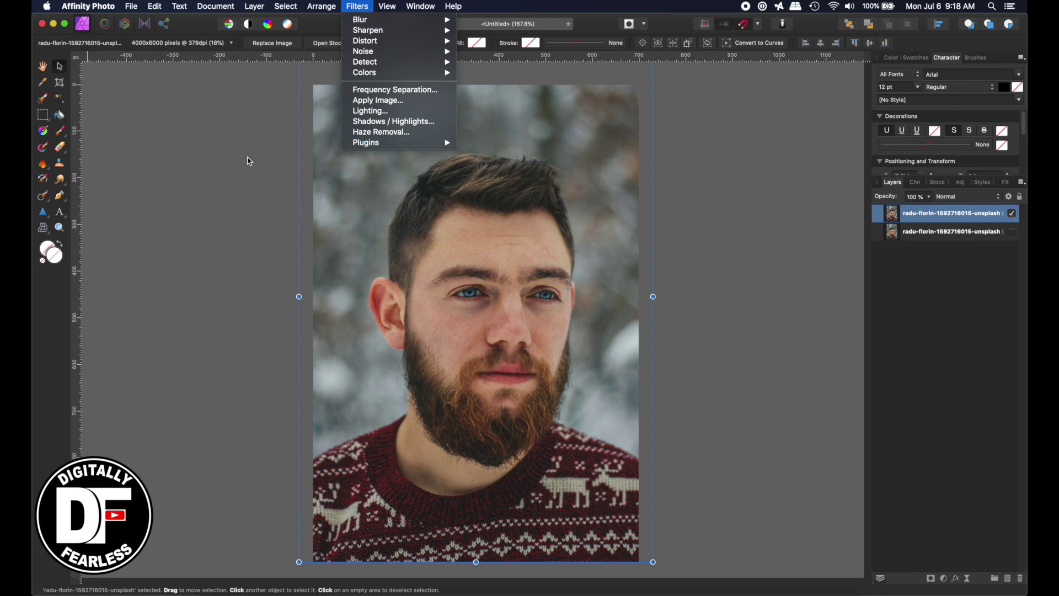
{"action": "left_click", "coordinate": [60, 67]}
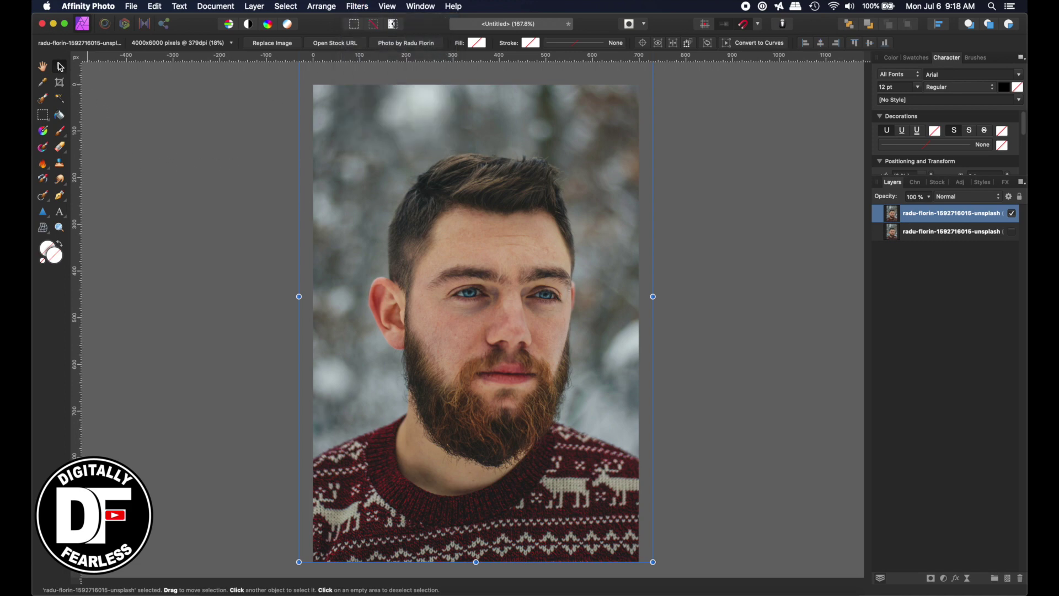
{"action": "left_click", "coordinate": [947, 579]}
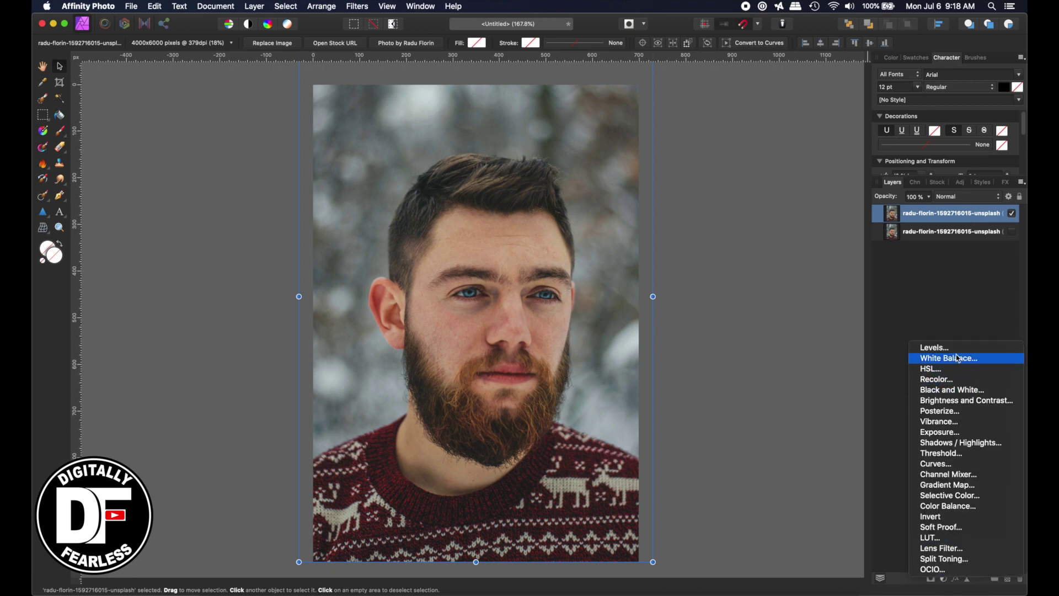
{"action": "left_click", "coordinate": [940, 348]}
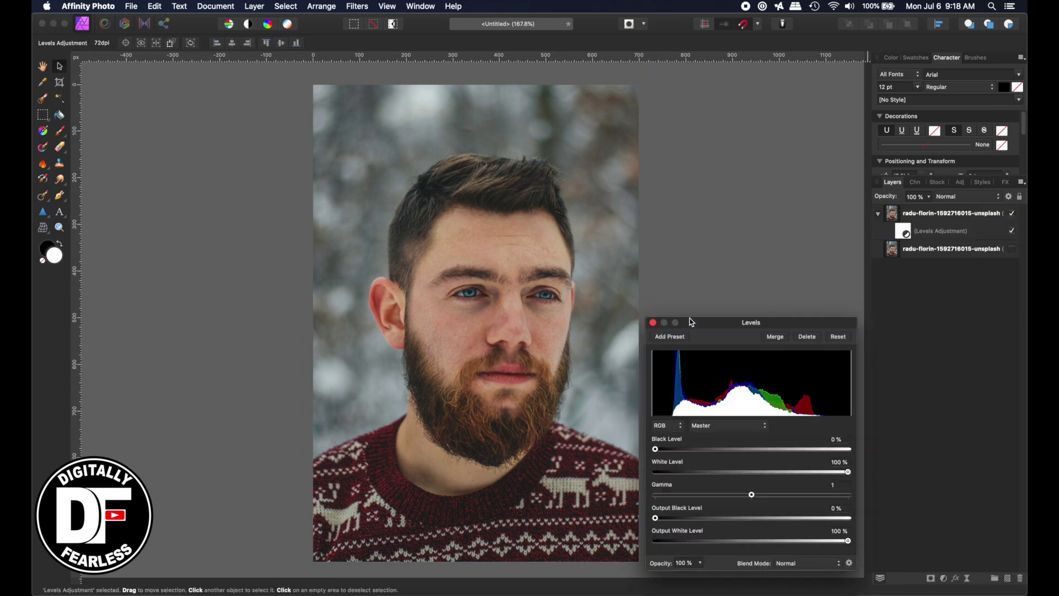
{"action": "left_click_drag", "start_coordinate": [699, 323], "coordinate": [150, 82]}
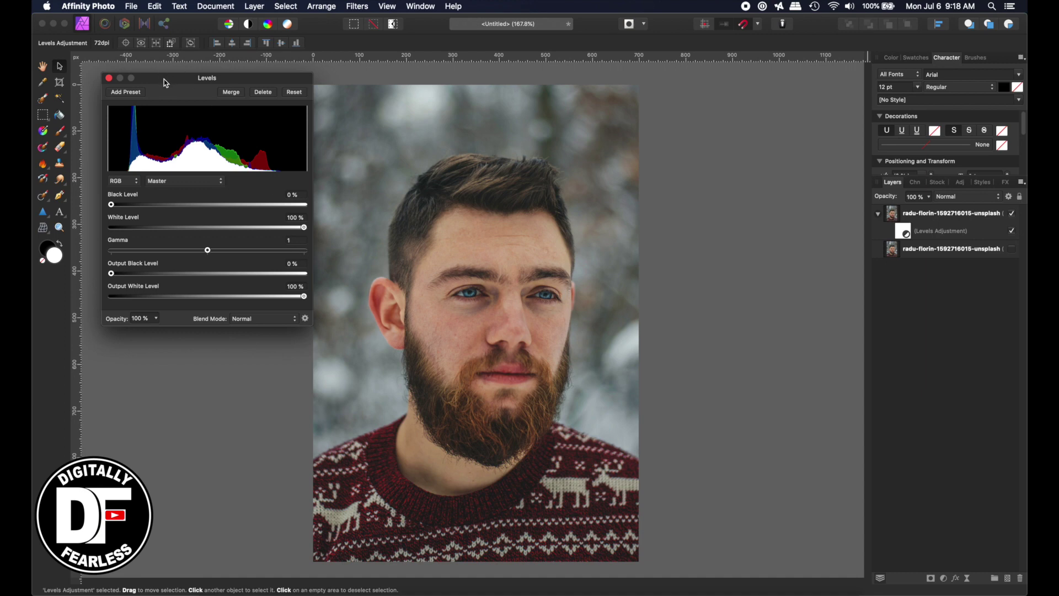
{"action": "left_click_drag", "start_coordinate": [164, 78], "coordinate": [692, 95]}
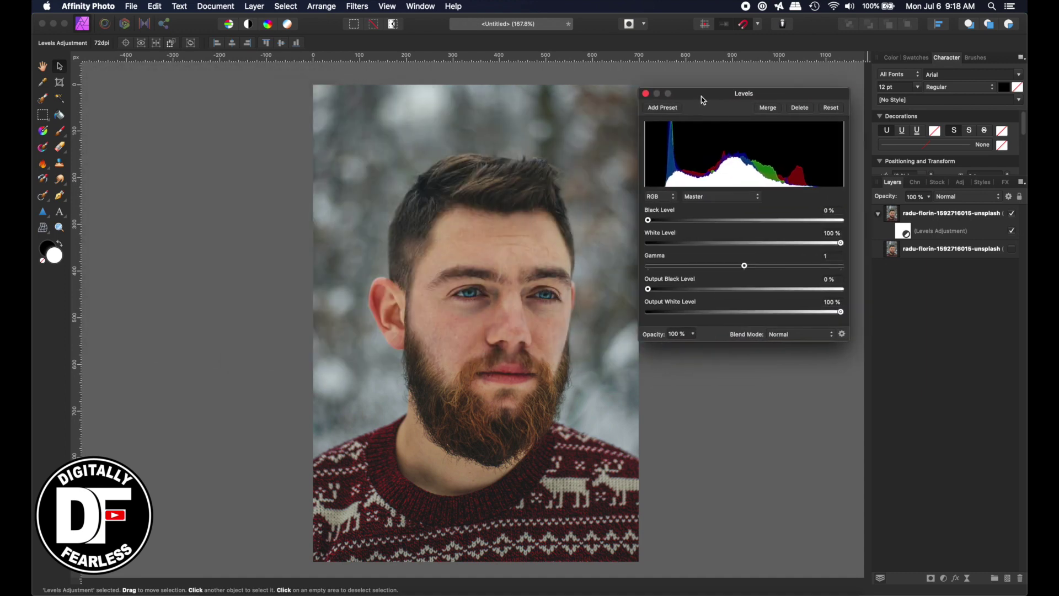
{"action": "left_click", "coordinate": [644, 94]}
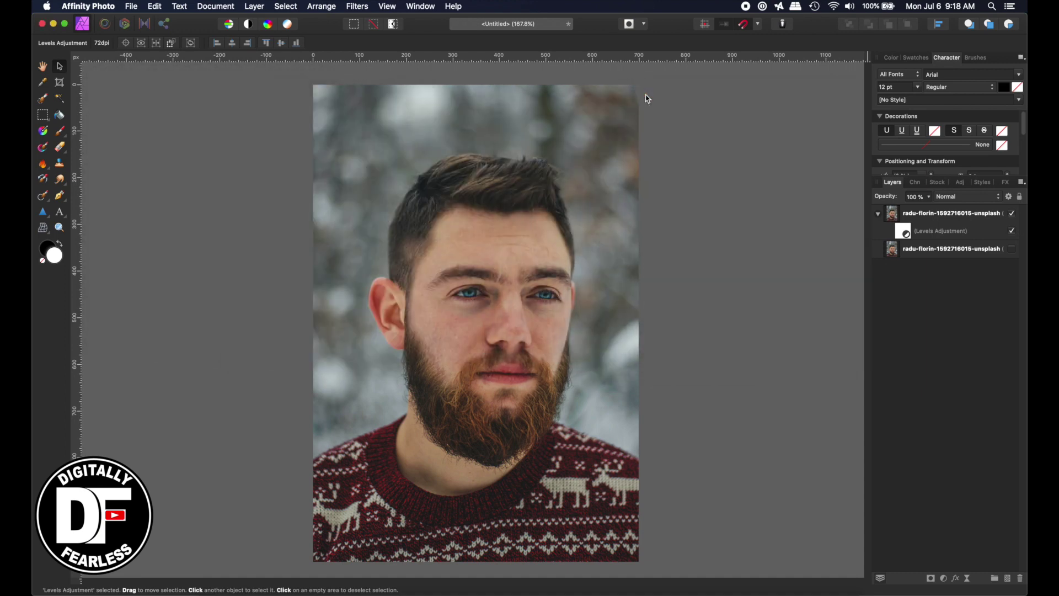
{"action": "left_click", "coordinate": [905, 232]}
{"action": "key", "text": "Delete"}
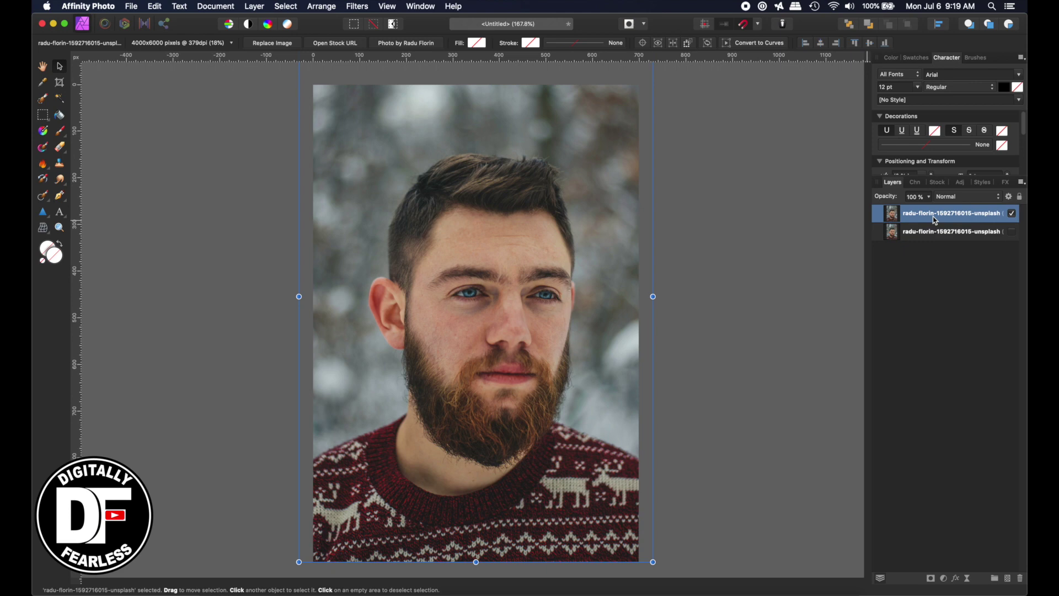
Step: Rasterize the upper copy of the portrait and enter the Liquify Persona with it
{"action": "left_click", "coordinate": [106, 24]}
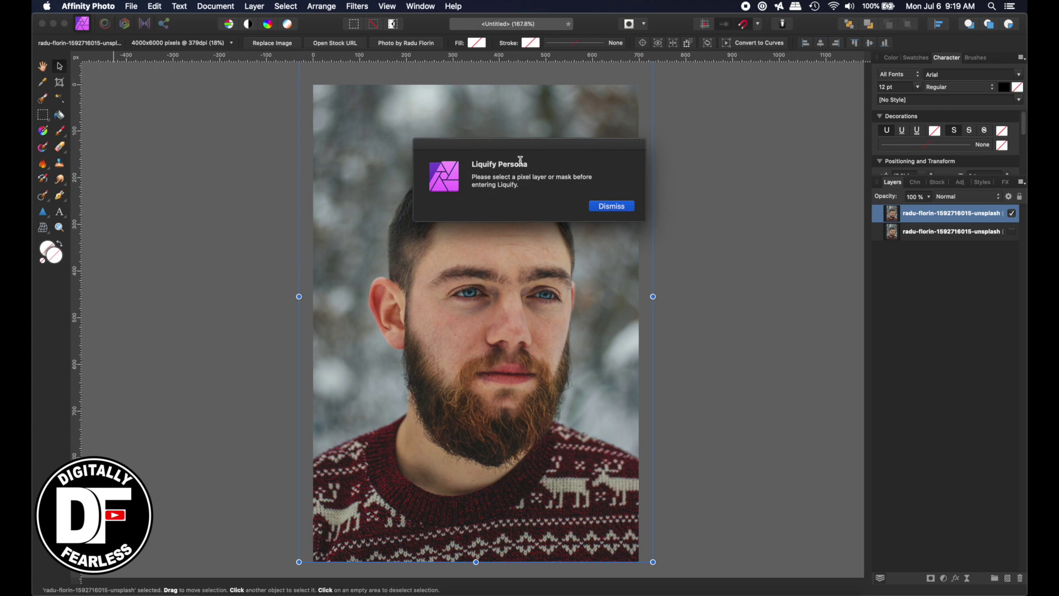
{"action": "left_click", "coordinate": [604, 205]}
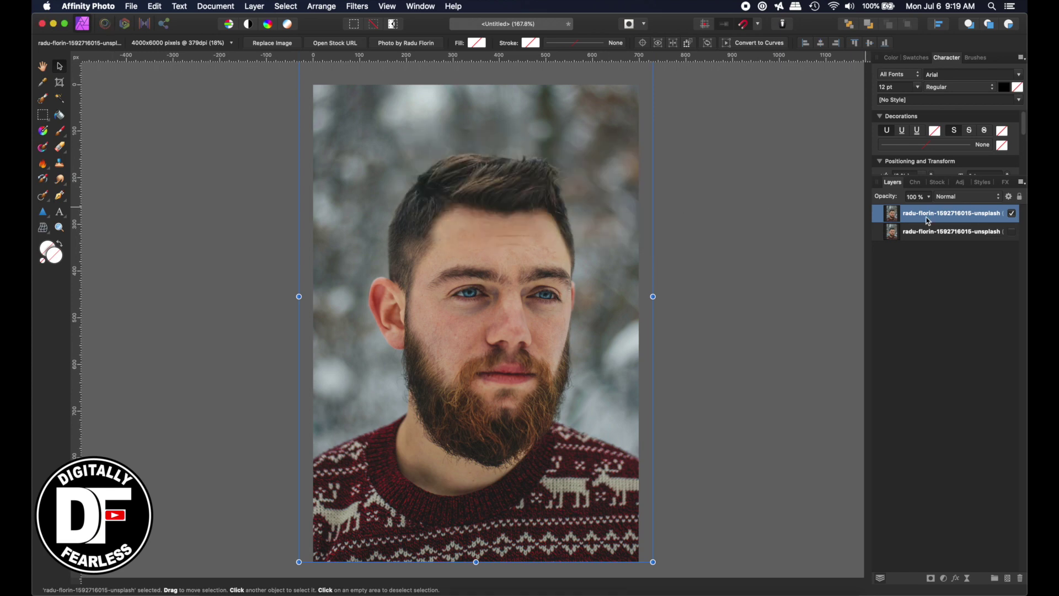
{"action": "right_click", "coordinate": [903, 216]}
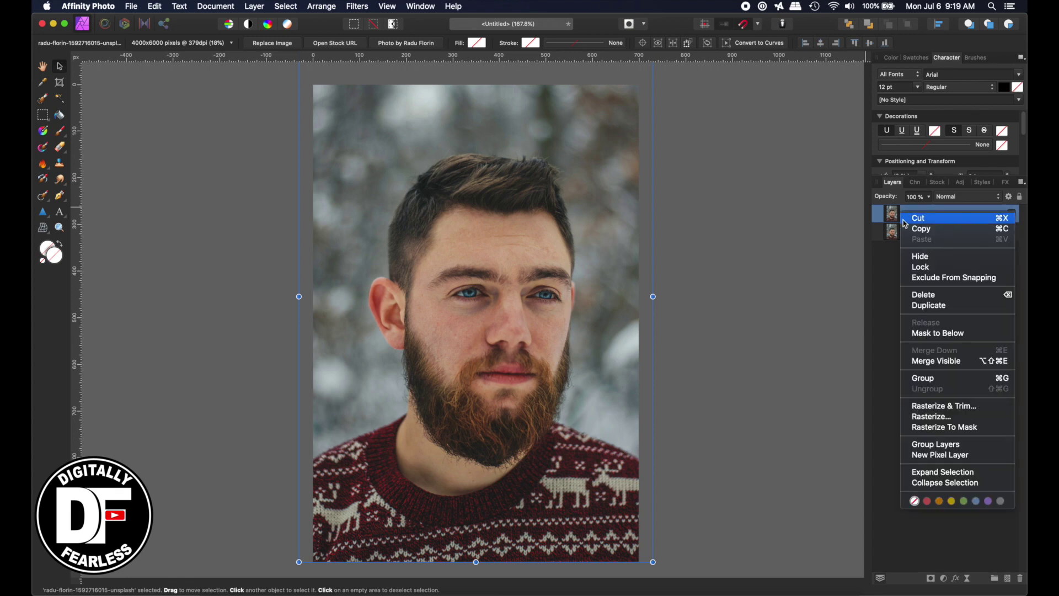
{"action": "left_click", "coordinate": [941, 418]}
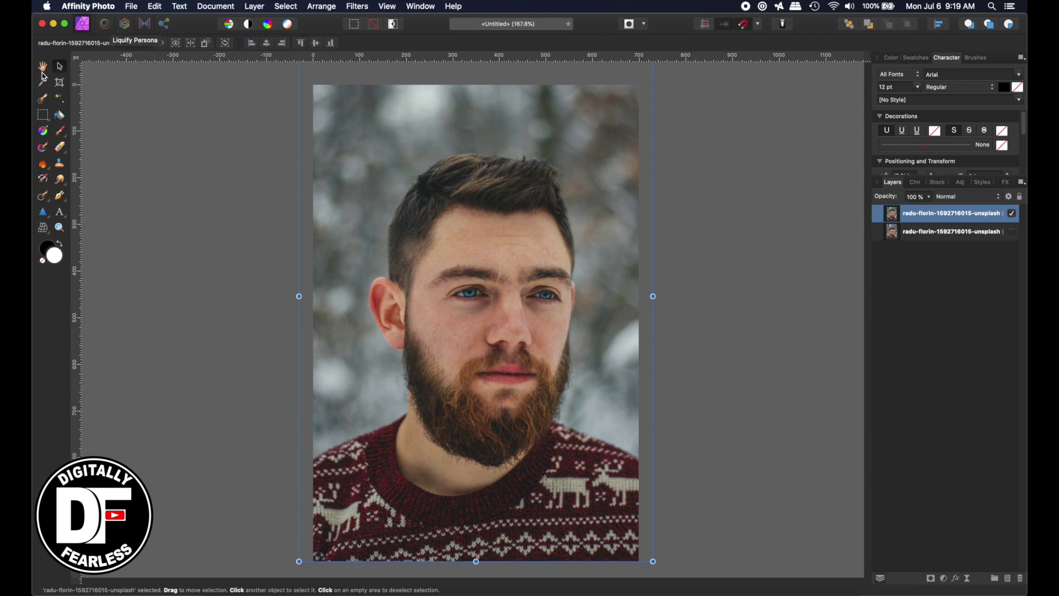
{"action": "left_click", "coordinate": [106, 24]}
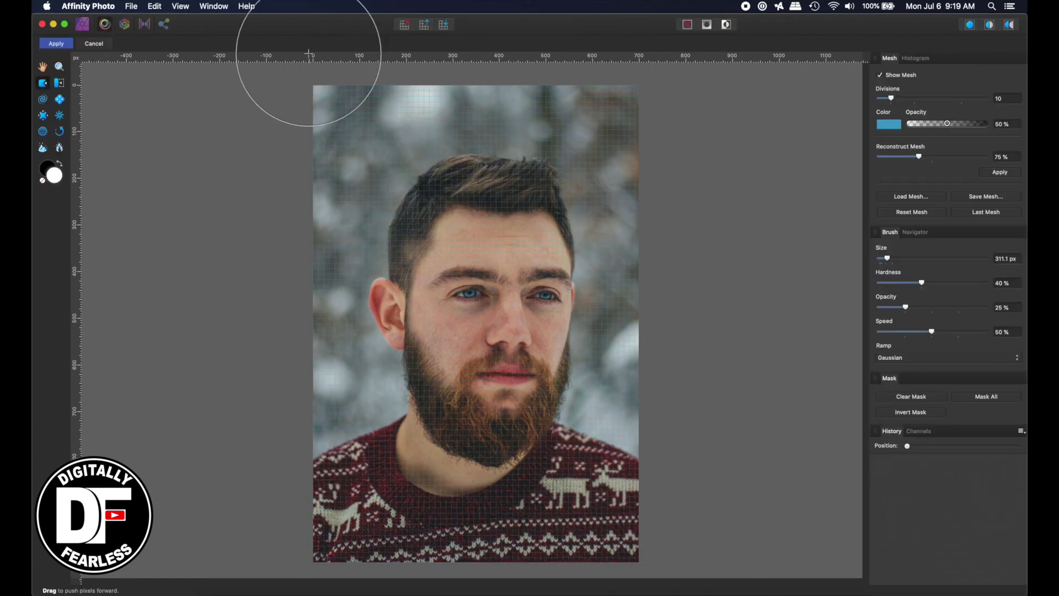
{"action": "mouse_move", "coordinate": [310, 23]}
{"action": "left_mouse_down"}
{"action": "mouse_move", "coordinate": [348, 114]}
{"action": "mouse_move", "coordinate": [312, 25]}
{"action": "left_mouse_up"}
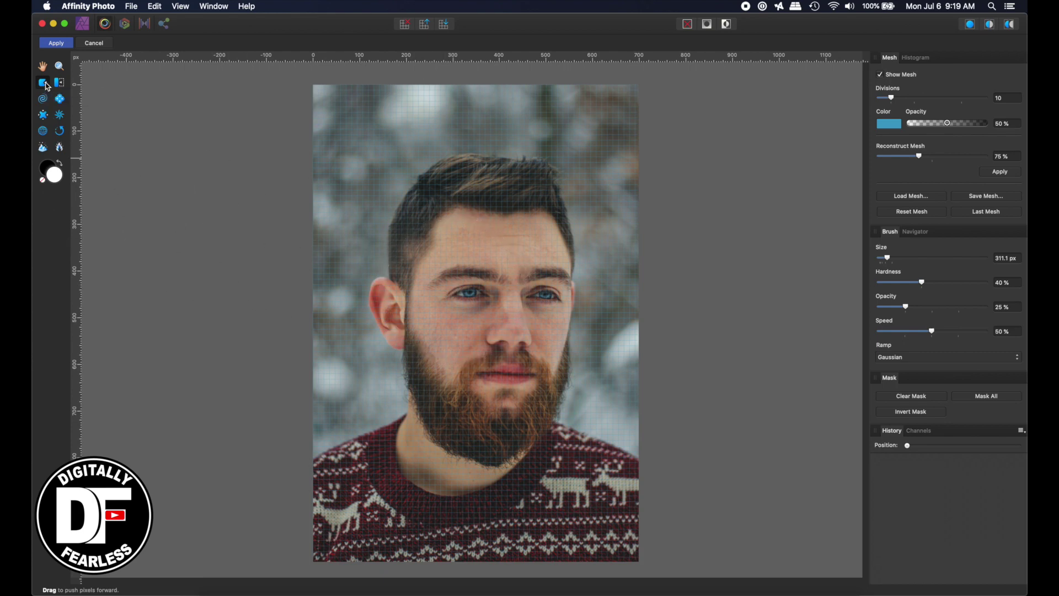
Step: Push the eyes and brows up and outward and the mouth and chin downward with the 311.1 px Push Forward brush
{"action": "mouse_move", "coordinate": [435, 276]}
{"action": "left_mouse_down"}
{"action": "mouse_move", "coordinate": [394, 227]}
{"action": "mouse_move", "coordinate": [568, 298]}
{"action": "mouse_move", "coordinate": [584, 265]}
{"action": "left_mouse_up"}
{"action": "mouse_move", "coordinate": [603, 224]}
{"action": "left_mouse_down"}
{"action": "mouse_move", "coordinate": [538, 257]}
{"action": "mouse_move", "coordinate": [475, 268]}
{"action": "mouse_move", "coordinate": [449, 198]}
{"action": "mouse_move", "coordinate": [446, 213]}
{"action": "mouse_move", "coordinate": [507, 290]}
{"action": "mouse_move", "coordinate": [506, 268]}
{"action": "mouse_move", "coordinate": [546, 268]}
{"action": "mouse_move", "coordinate": [574, 234]}
{"action": "left_mouse_up"}
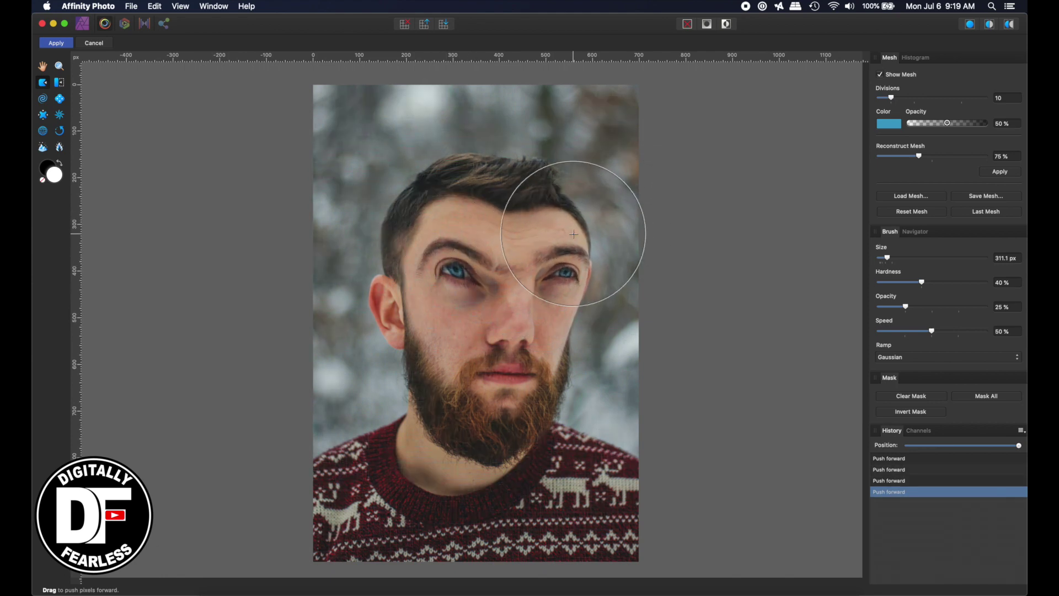
{"action": "mouse_move", "coordinate": [496, 380]}
{"action": "left_mouse_down"}
{"action": "mouse_move", "coordinate": [505, 483]}
{"action": "mouse_move", "coordinate": [496, 406]}
{"action": "mouse_move", "coordinate": [494, 464]}
{"action": "left_mouse_up"}
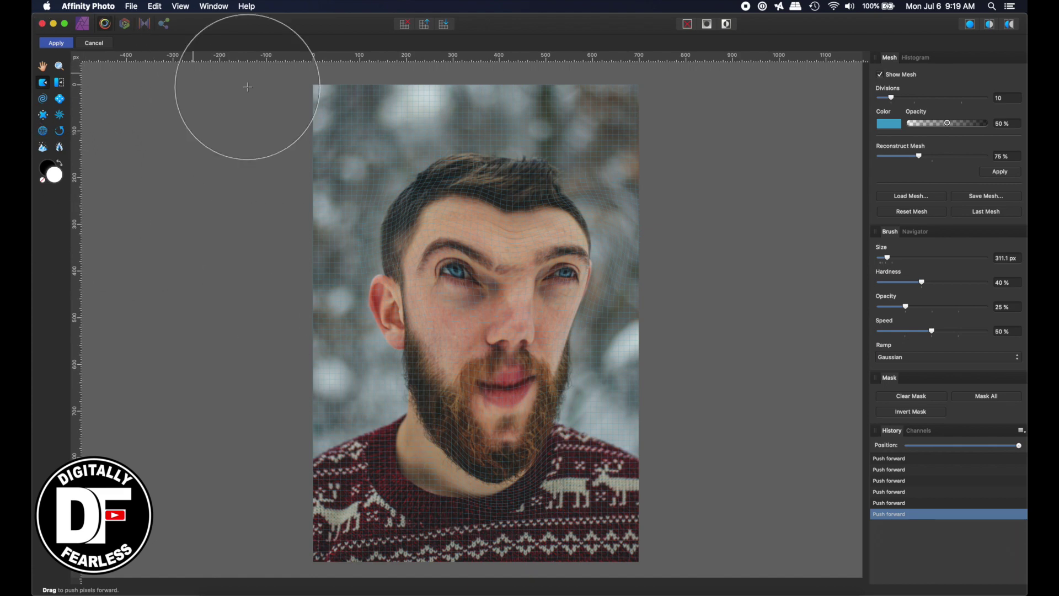
Step: Set the mesh reconstruction to 62% to soften the face distortion and apply the liquify edit
{"action": "mouse_move", "coordinate": [919, 156]}
{"action": "left_mouse_down"}
{"action": "mouse_move", "coordinate": [889, 156]}
{"action": "mouse_move", "coordinate": [997, 154]}
{"action": "mouse_move", "coordinate": [912, 163]}
{"action": "left_mouse_up"}
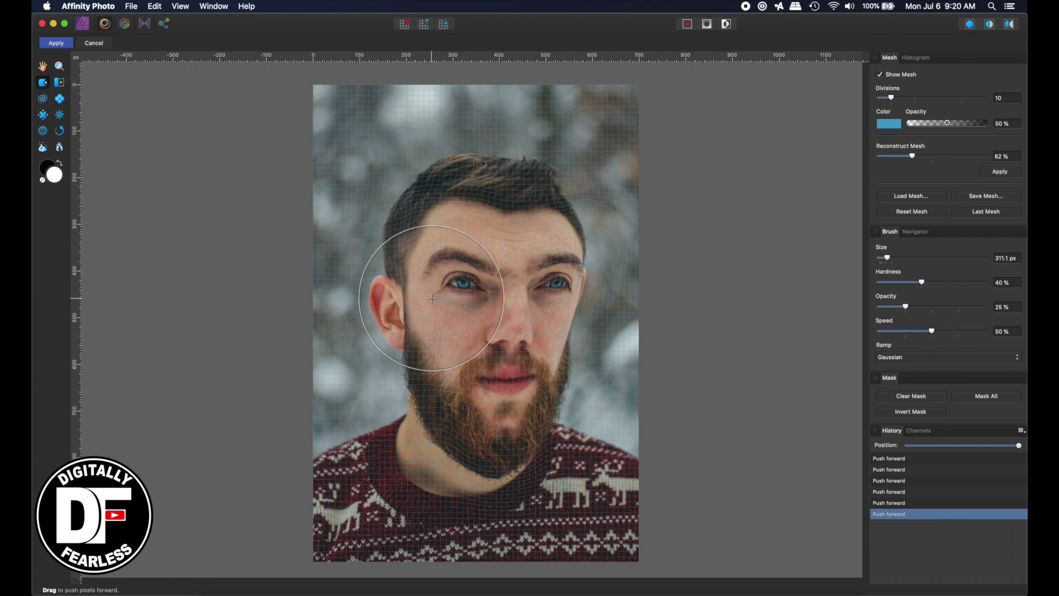
{"action": "left_click", "coordinate": [57, 44]}
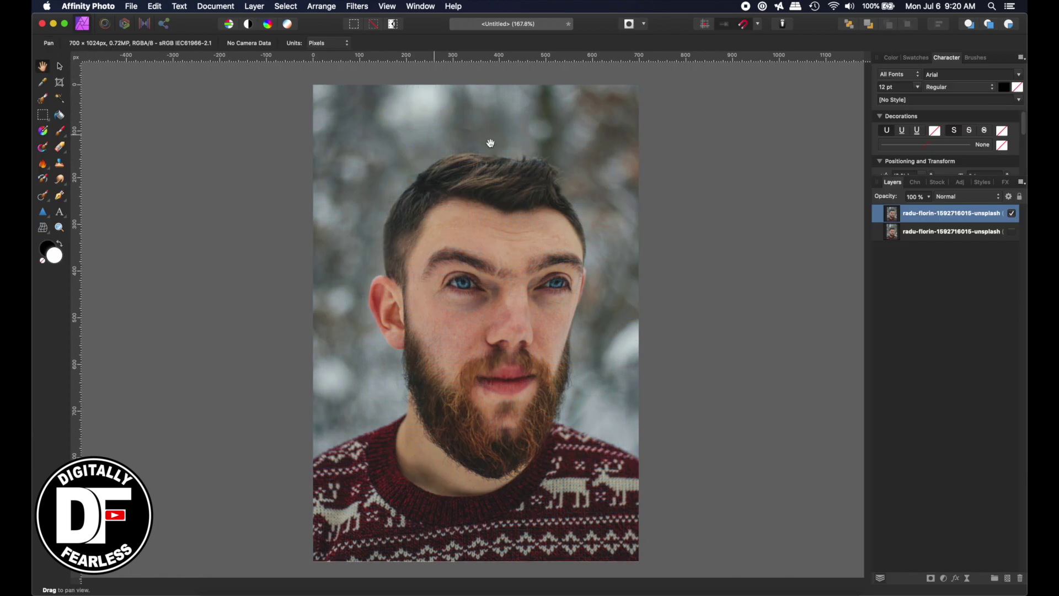
Step: Show the original photo layer again, toggle the liquified layer's visibility to compare both versions, and return to the Move tool
{"action": "left_click", "coordinate": [1013, 231]}
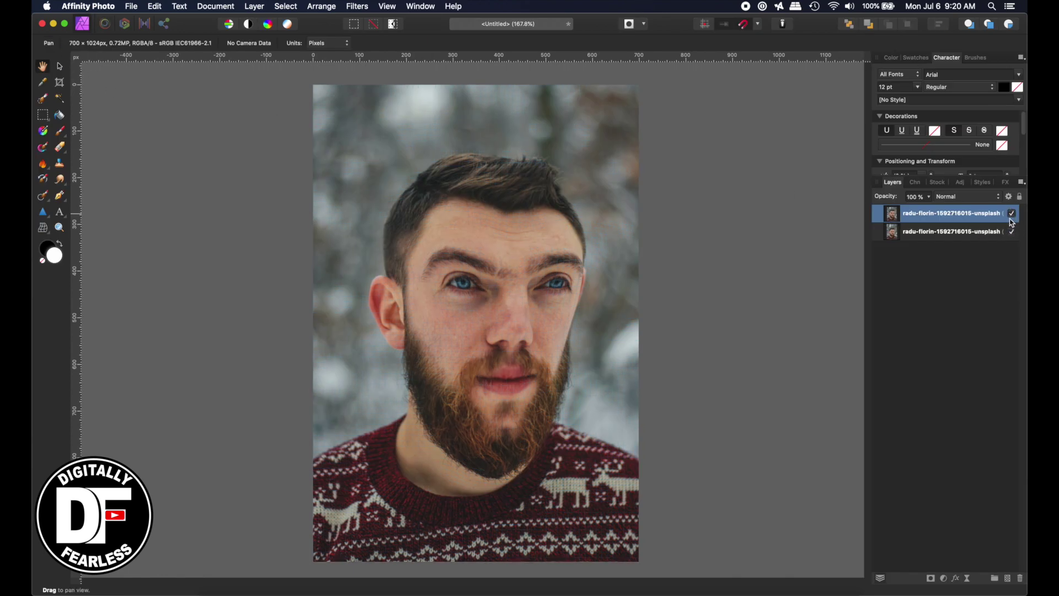
{"action": "left_click", "coordinate": [1013, 215]}
{"action": "left_click", "coordinate": [1013, 215]}
{"action": "left_click", "coordinate": [58, 65]}
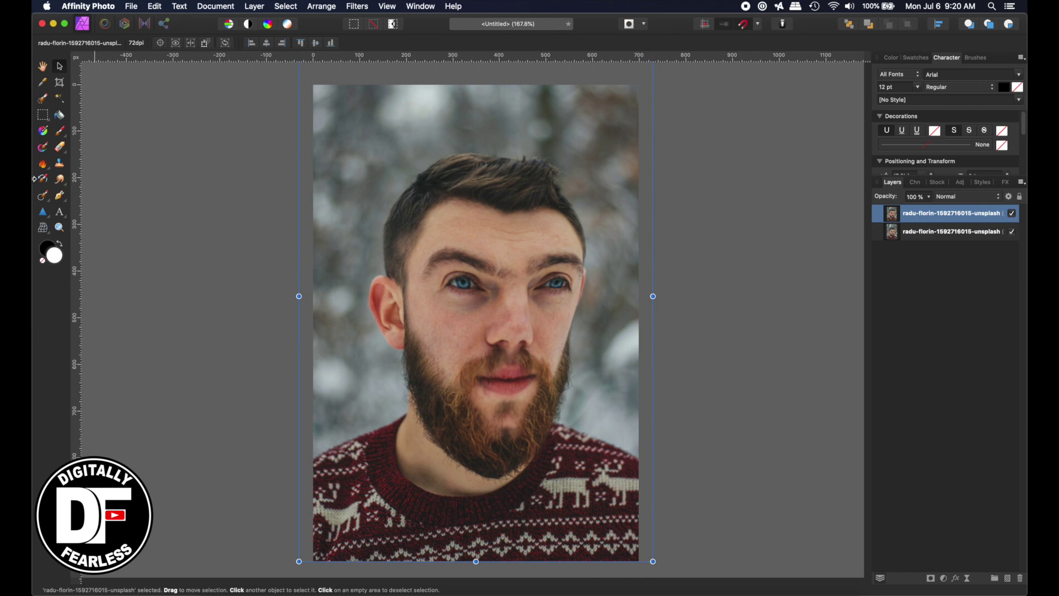
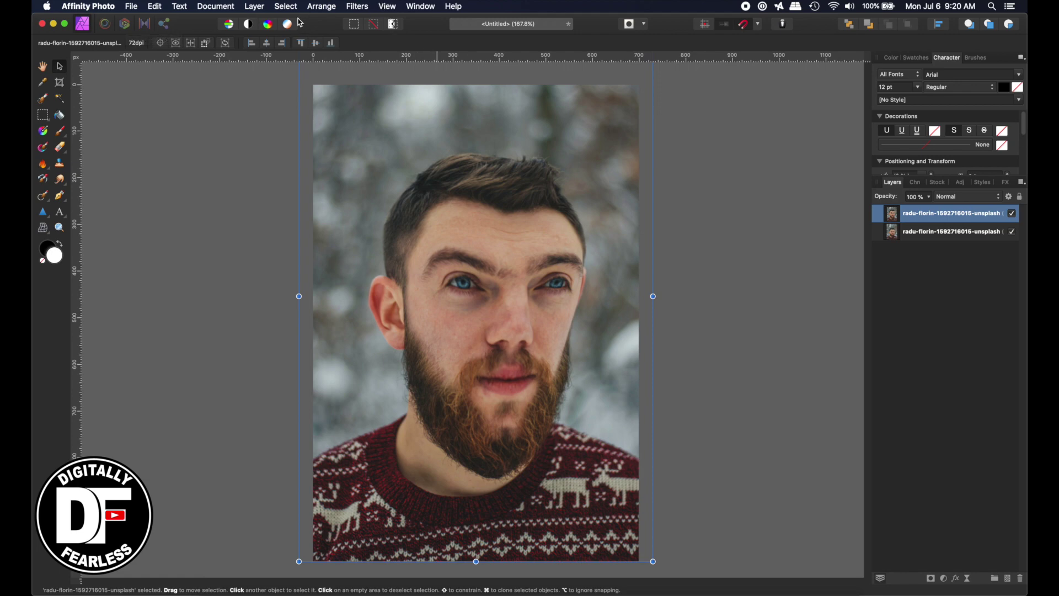
{"action": "left_click", "coordinate": [357, 7]}
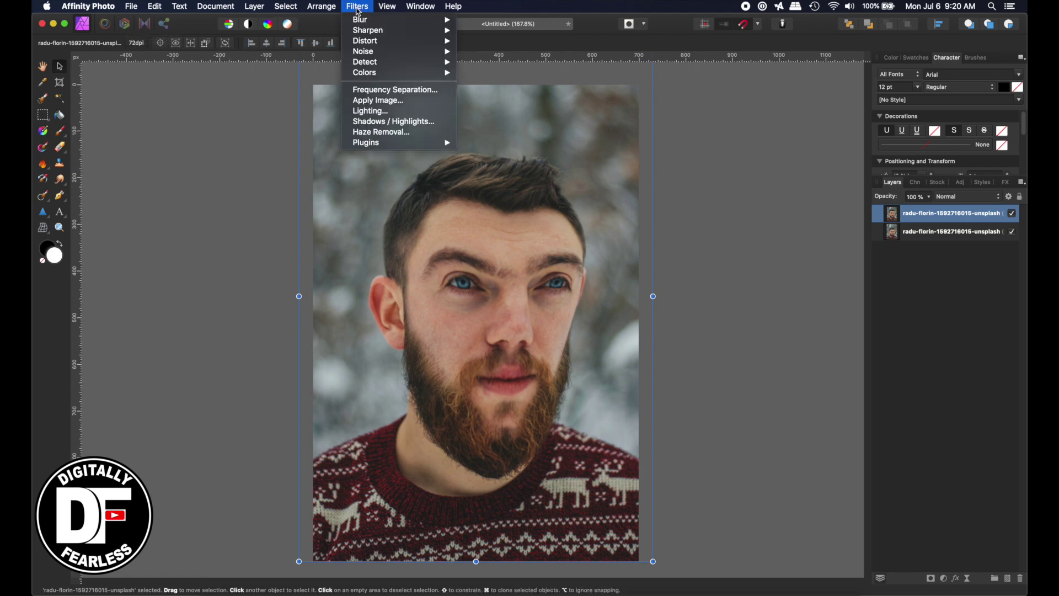
{"action": "left_click", "coordinate": [237, 136]}
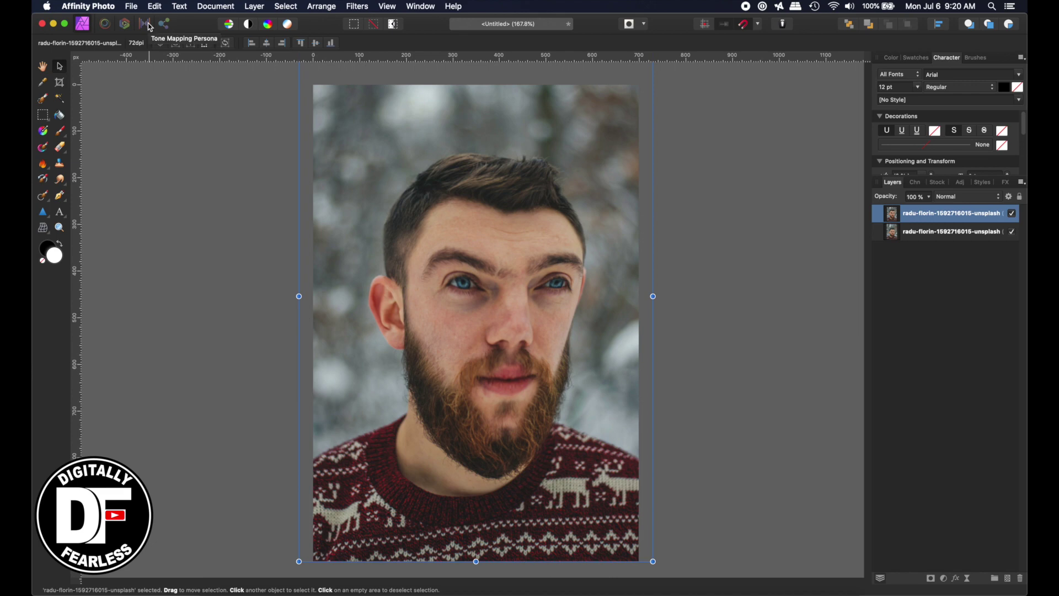
Step: Enter the Develop Persona with the liquified layer and set the lens correction distortion to -5%
{"action": "left_click", "coordinate": [123, 25]}
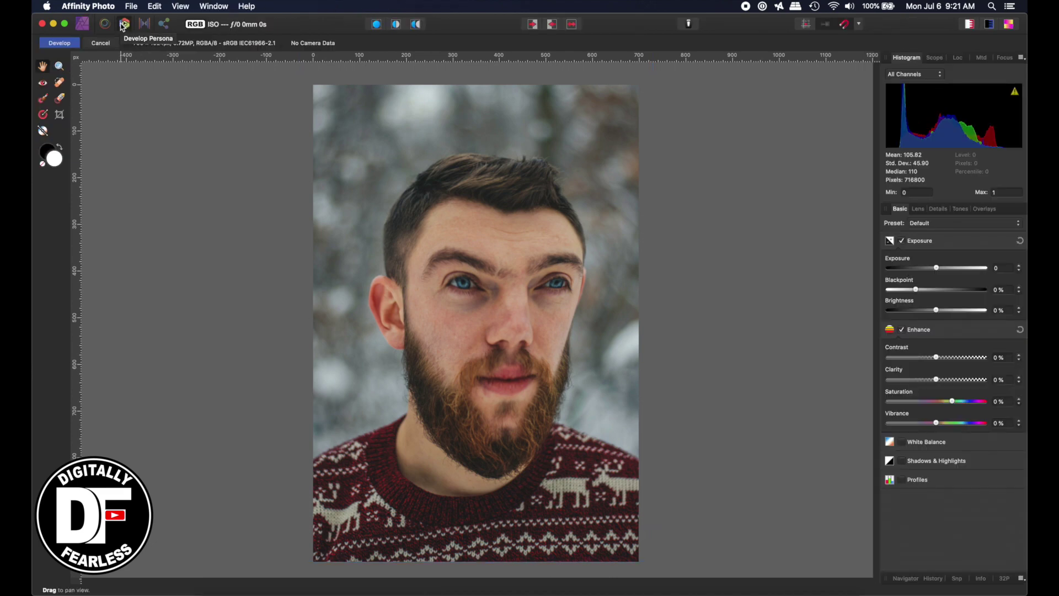
{"action": "left_click", "coordinate": [919, 210]}
{"action": "left_click", "coordinate": [945, 214]}
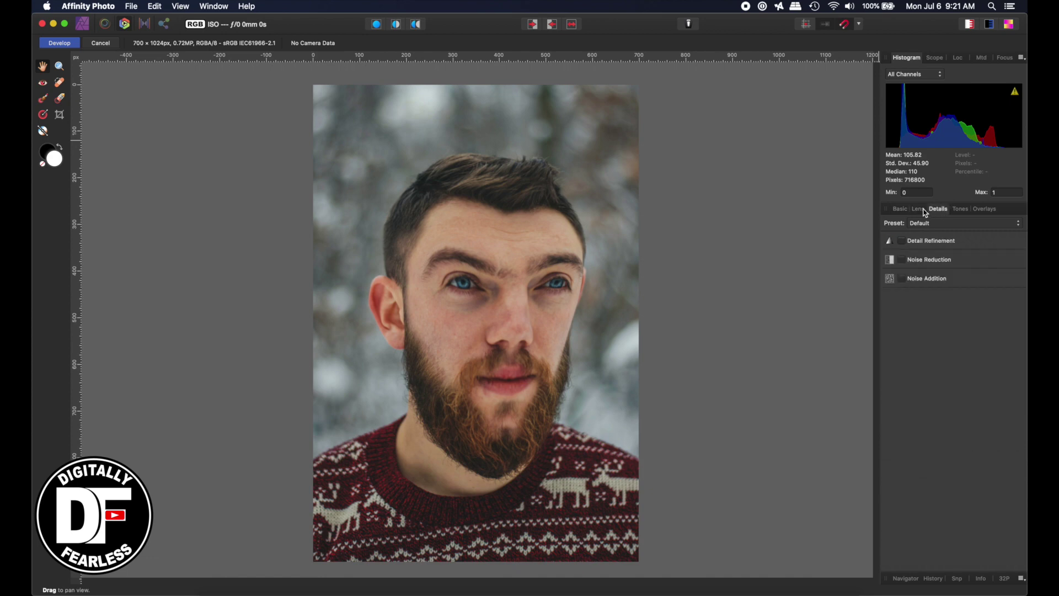
{"action": "left_click", "coordinate": [919, 215]}
{"action": "mouse_move", "coordinate": [937, 298]}
{"action": "left_mouse_down"}
{"action": "mouse_move", "coordinate": [908, 298]}
{"action": "mouse_move", "coordinate": [949, 294]}
{"action": "mouse_move", "coordinate": [934, 297]}
{"action": "left_mouse_up"}
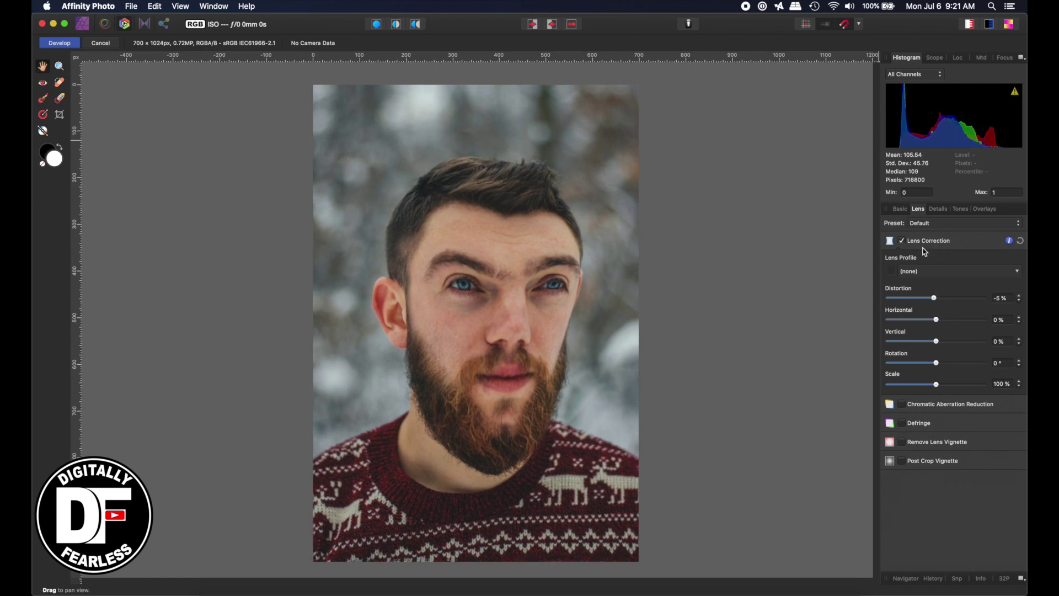
Step: Set the exposure to 0.229 and the brightness to -8%, and develop the image
{"action": "left_click", "coordinate": [900, 209]}
{"action": "mouse_move", "coordinate": [936, 268]}
{"action": "left_mouse_down"}
{"action": "mouse_move", "coordinate": [976, 269]}
{"action": "mouse_move", "coordinate": [938, 268]}
{"action": "left_mouse_up"}
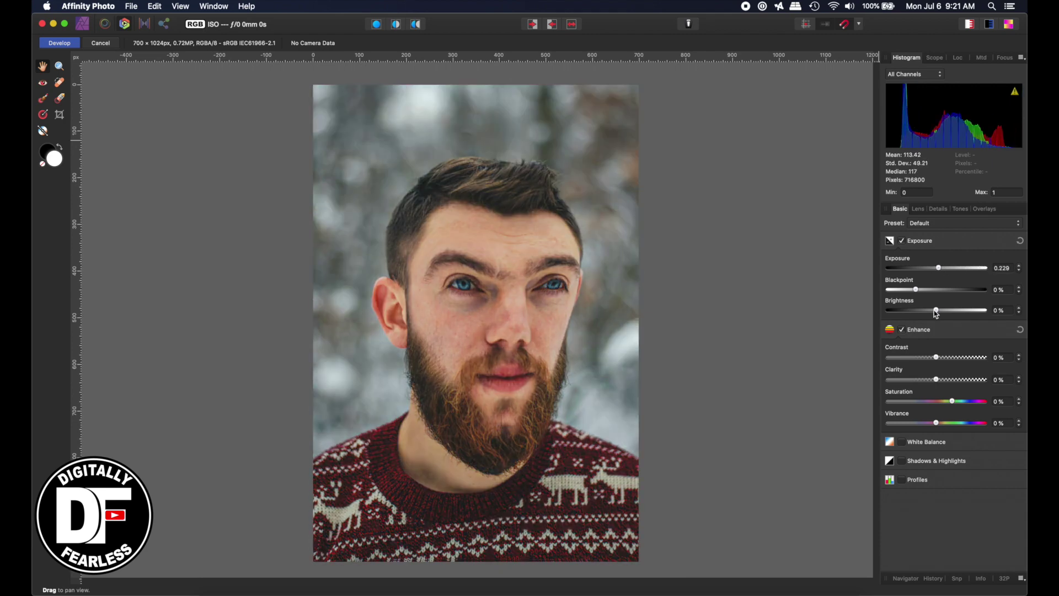
{"action": "left_click_drag", "start_coordinate": [936, 311], "coordinate": [918, 315]}
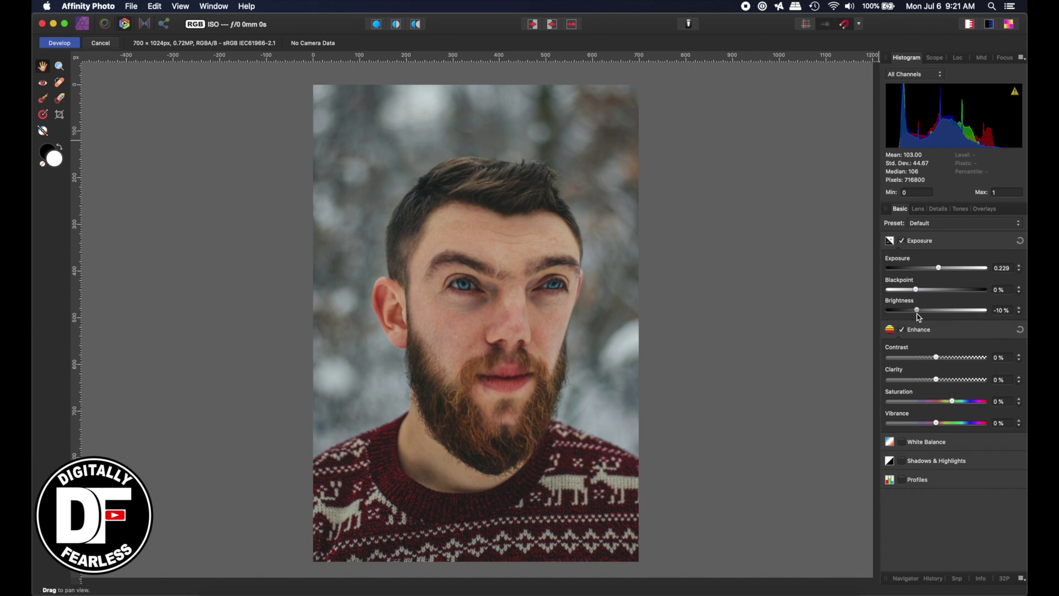
{"action": "left_click_drag", "start_coordinate": [919, 318], "coordinate": [923, 316]}
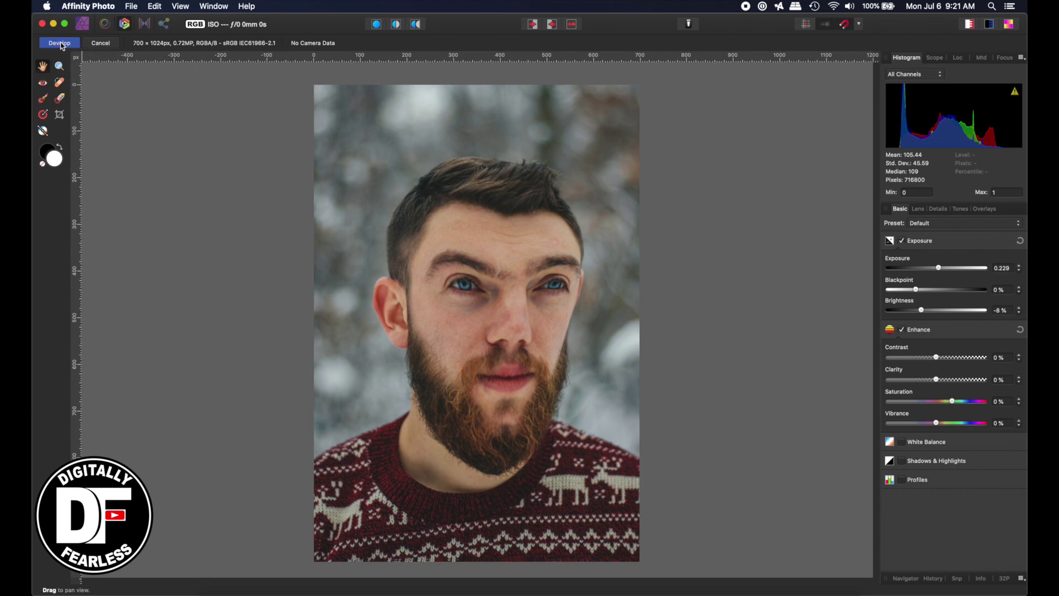
{"action": "left_click", "coordinate": [60, 43]}
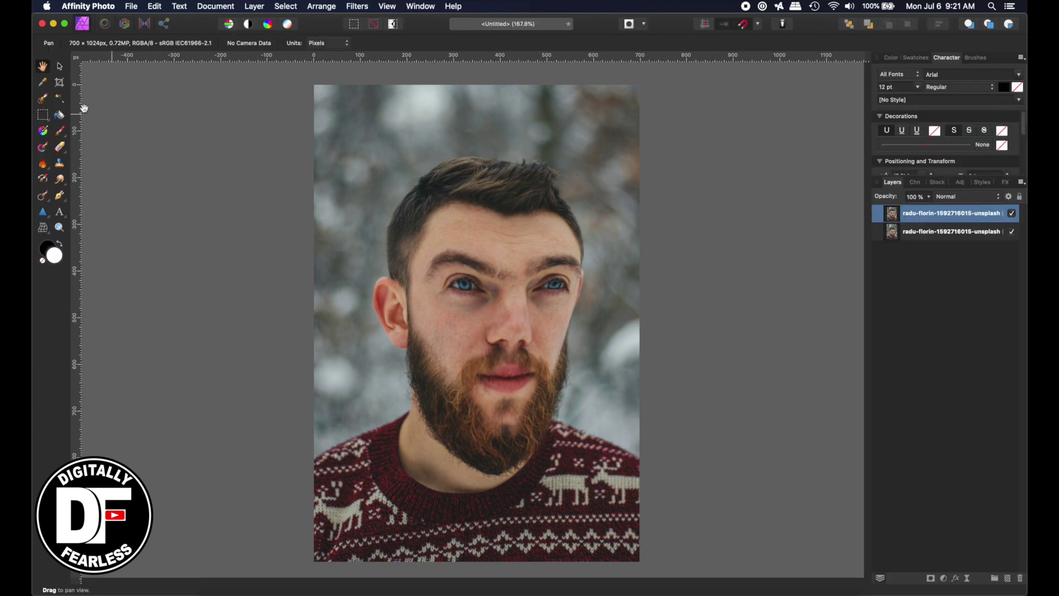
Step: Enter the Tone Mapping Persona with the portrait and browse the Extreme and James Ritson Customs preset categories
{"action": "left_click", "coordinate": [146, 24]}
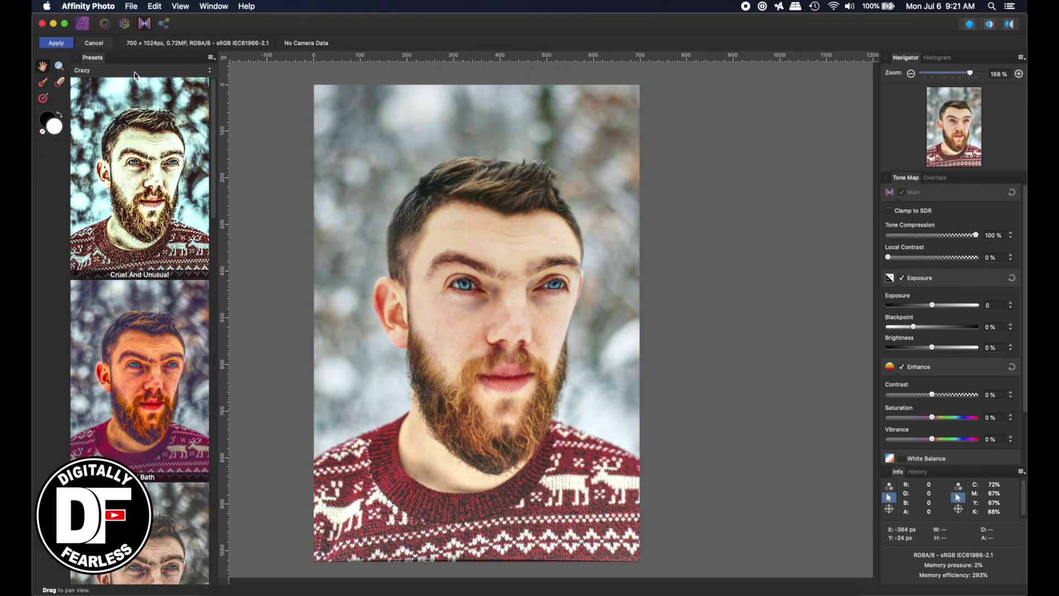
{"action": "left_click", "coordinate": [136, 69]}
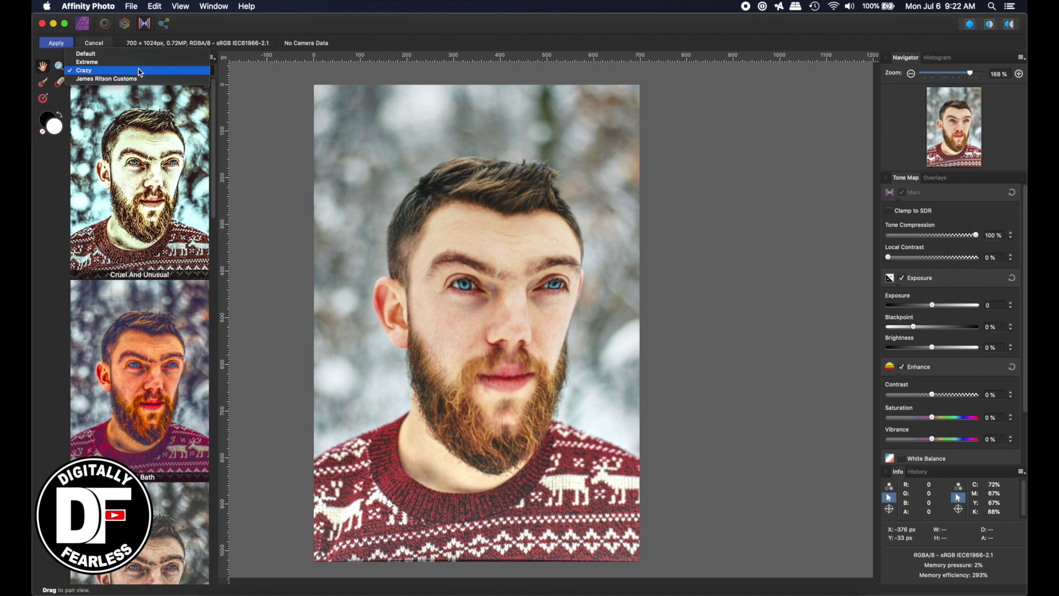
{"action": "left_click", "coordinate": [108, 67]}
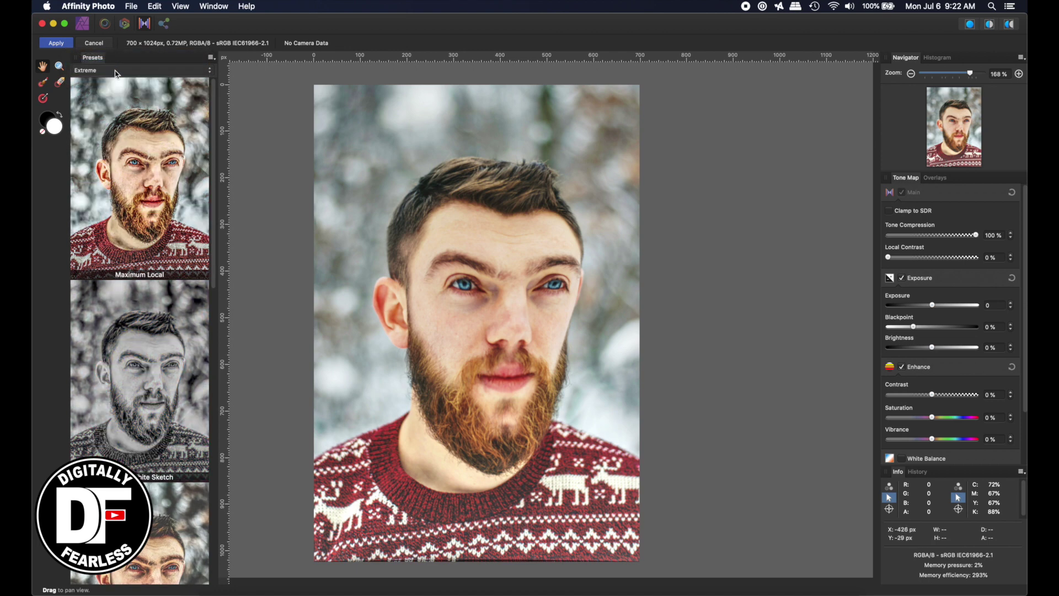
{"action": "left_click", "coordinate": [117, 73]}
{"action": "left_click", "coordinate": [116, 87]}
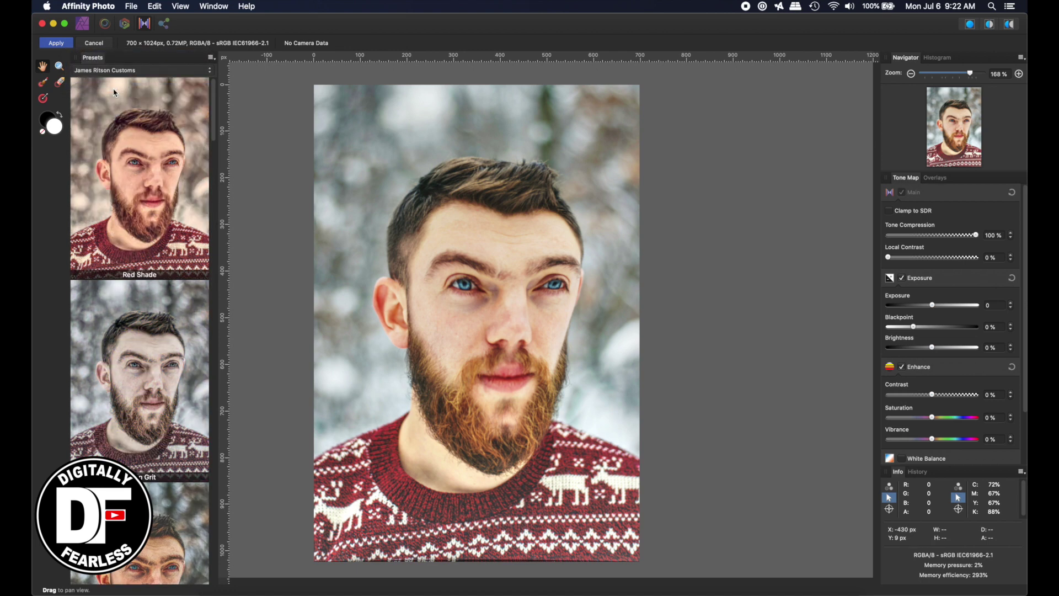
{"action": "scroll", "coordinate": [158, 368], "scroll_direction": "down", "scroll_amount": 10}
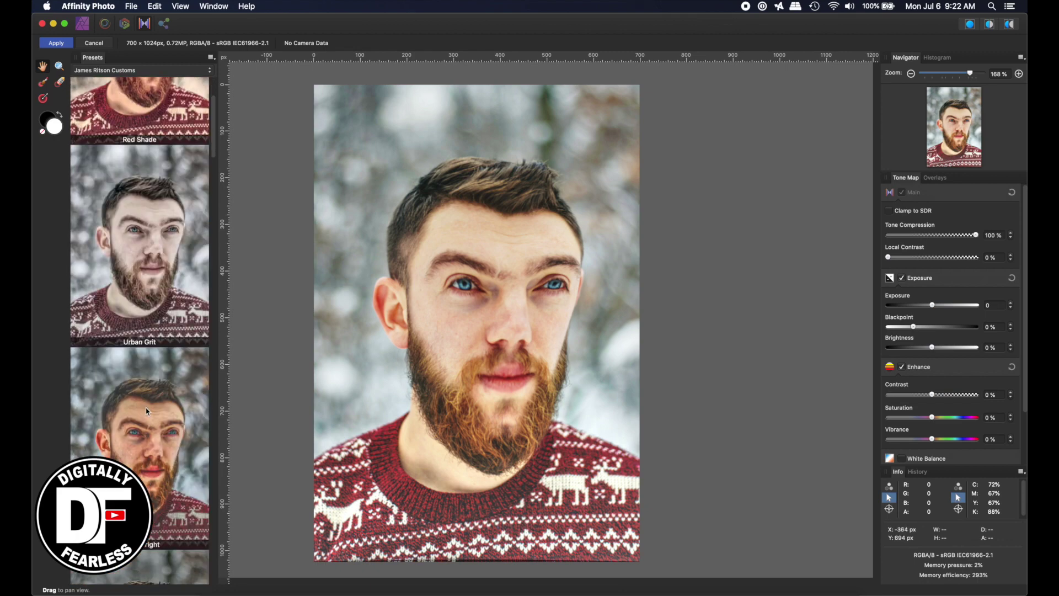
{"action": "scroll", "coordinate": [158, 367], "scroll_direction": "down", "scroll_amount": 5}
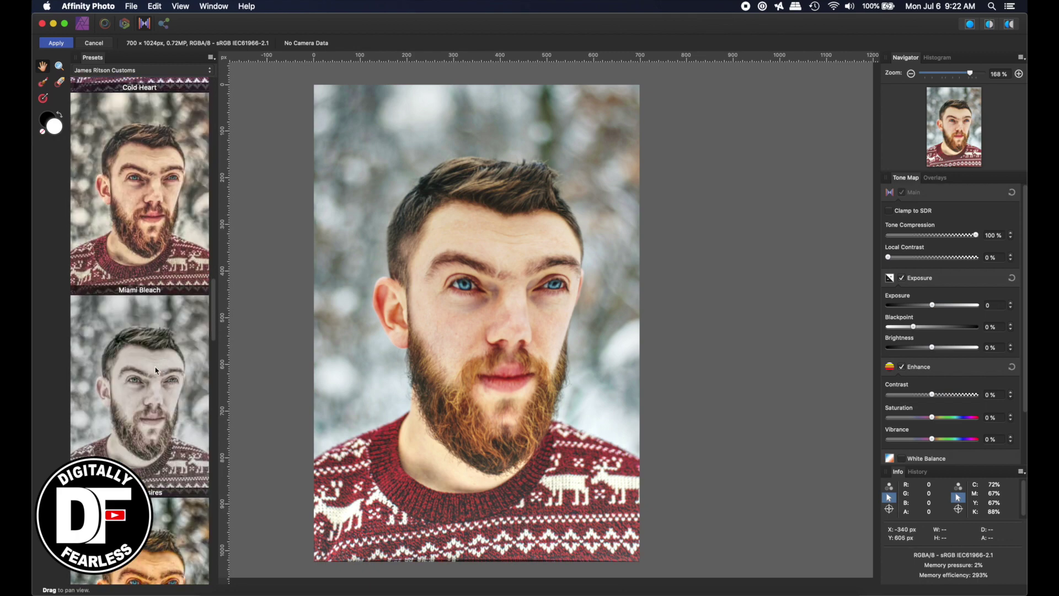
Step: Preview the Summer Glow, Binary Desires and Titus Vorenus presets on the portrait, and settle on the Cold Heart look
{"action": "left_click", "coordinate": [159, 222]}
{"action": "scroll", "coordinate": [174, 286], "scroll_direction": "down", "scroll_amount": 3}
{"action": "left_click", "coordinate": [175, 286]}
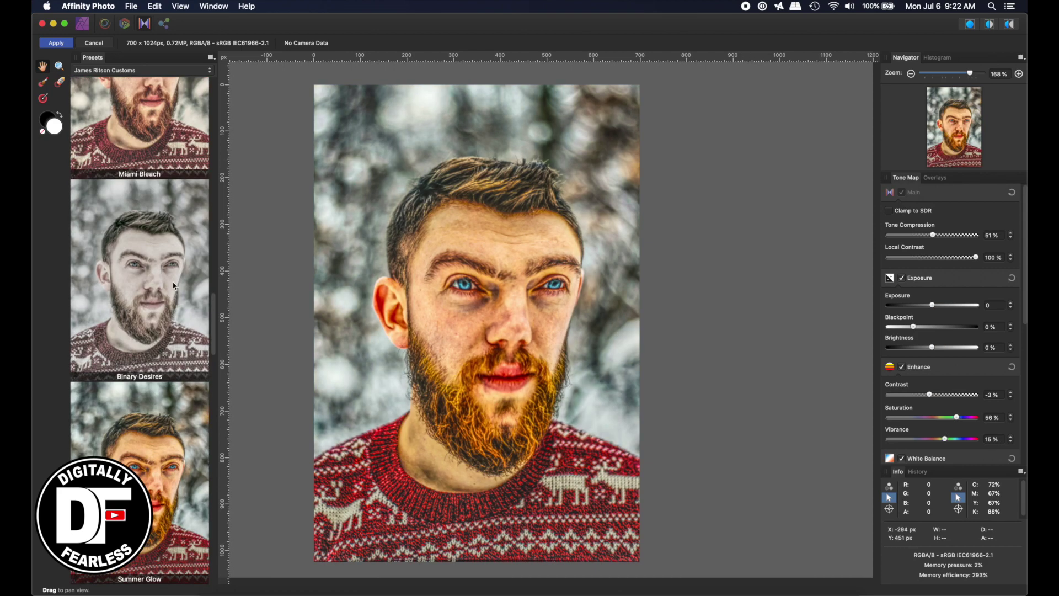
{"action": "left_click", "coordinate": [151, 252]}
{"action": "scroll", "coordinate": [153, 231], "scroll_direction": "up", "scroll_amount": 8}
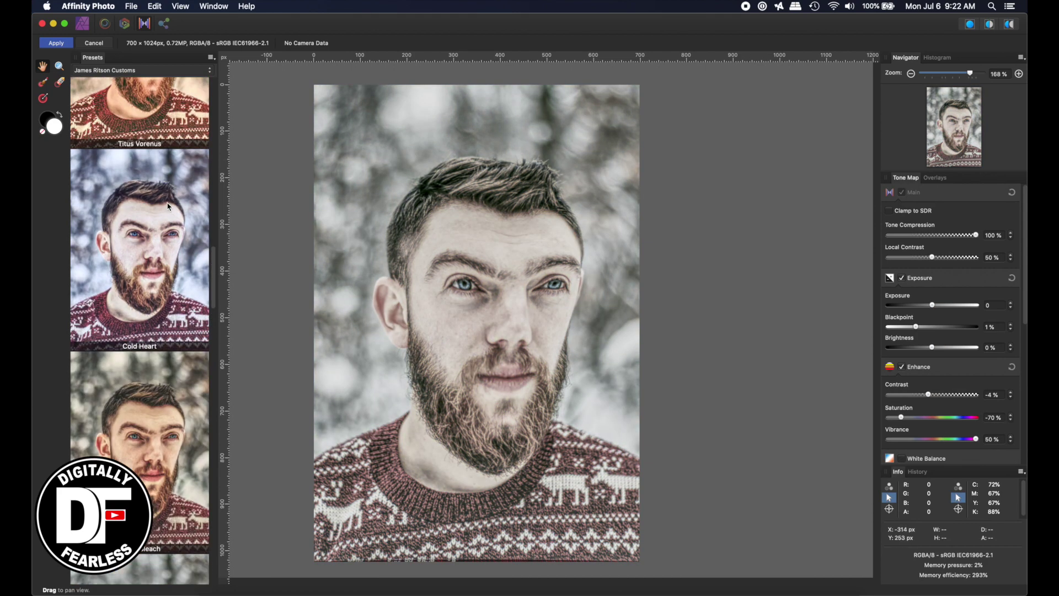
{"action": "left_click", "coordinate": [150, 125]}
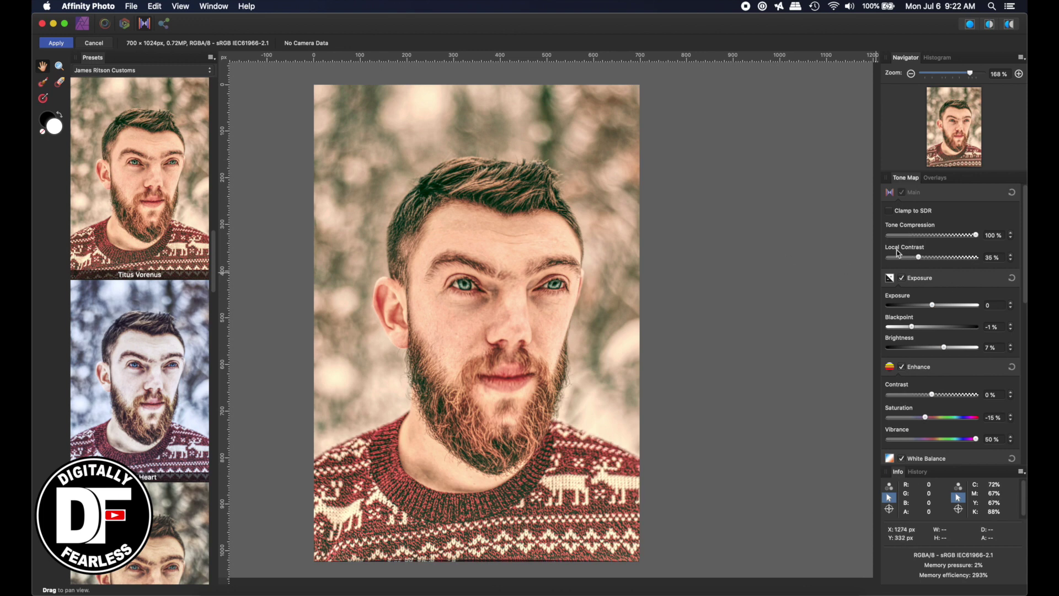
{"action": "key", "text": "super+z"}
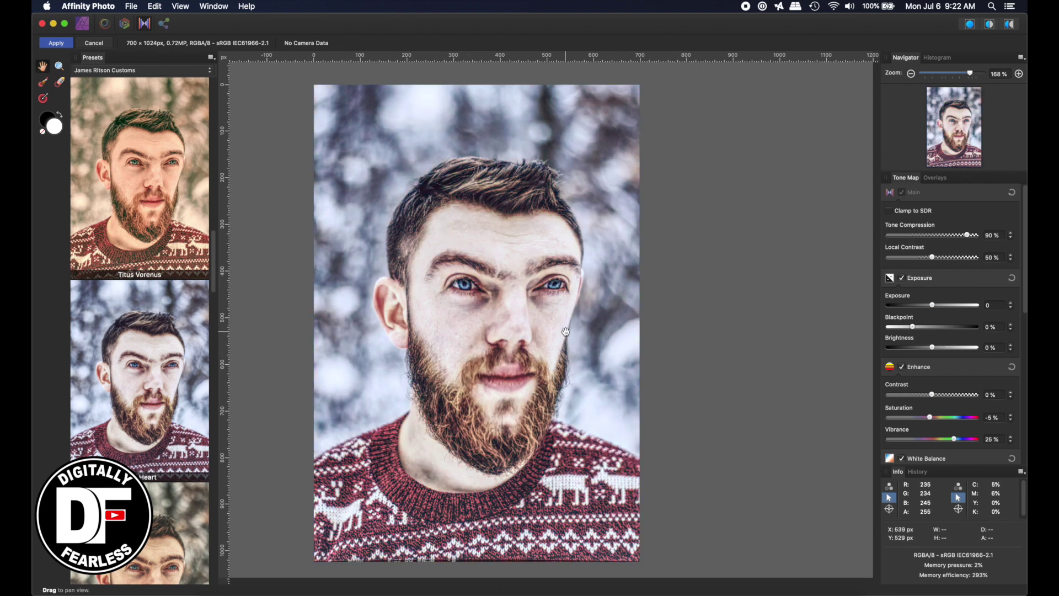
Step: Set the tone compression to 69%, raise the saturation, and apply the tone mapping
{"action": "left_click_drag", "start_coordinate": [967, 239], "coordinate": [949, 238]}
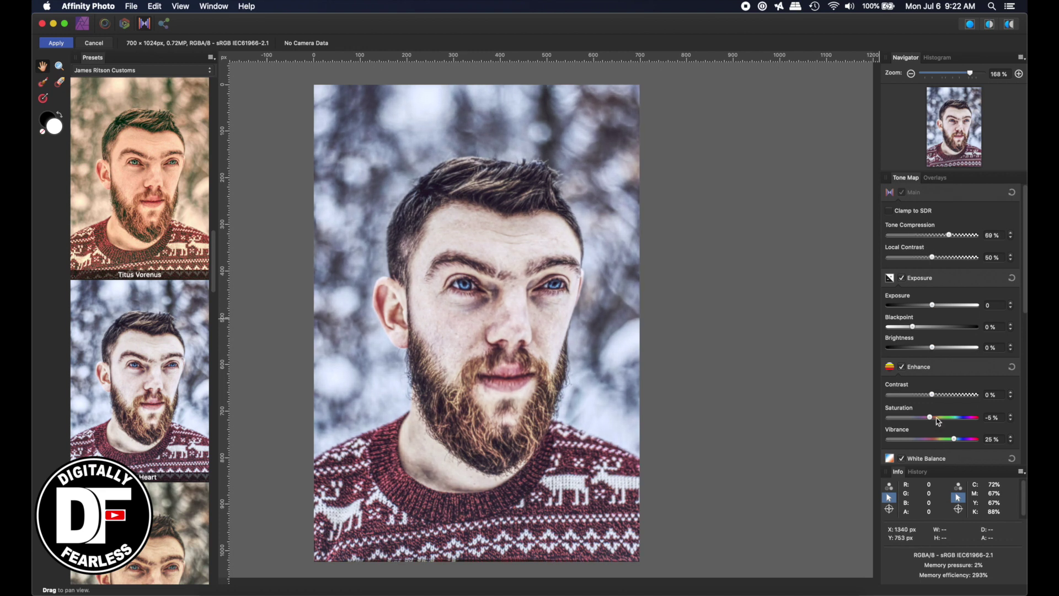
{"action": "left_click_drag", "start_coordinate": [932, 420], "coordinate": [953, 419]}
{"action": "left_click", "coordinate": [58, 44]}
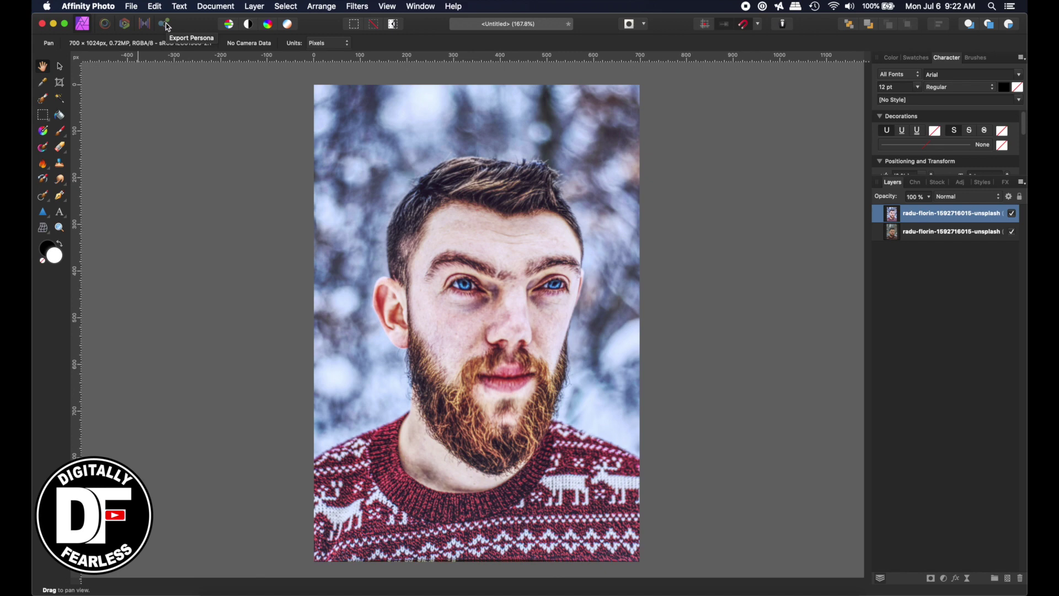
{"action": "left_click", "coordinate": [133, 6]}
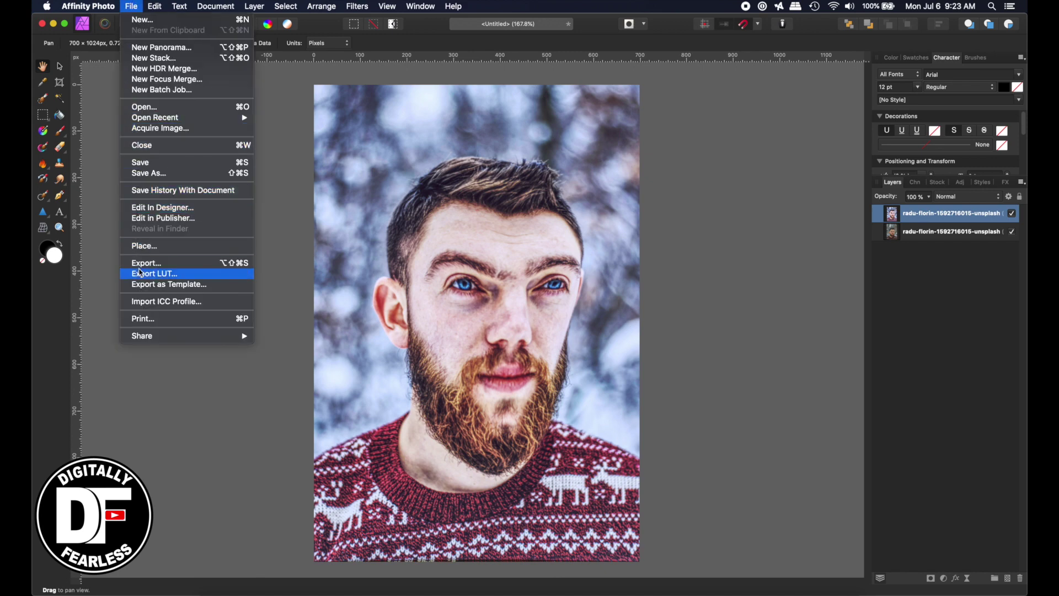
{"action": "left_click", "coordinate": [99, 142]}
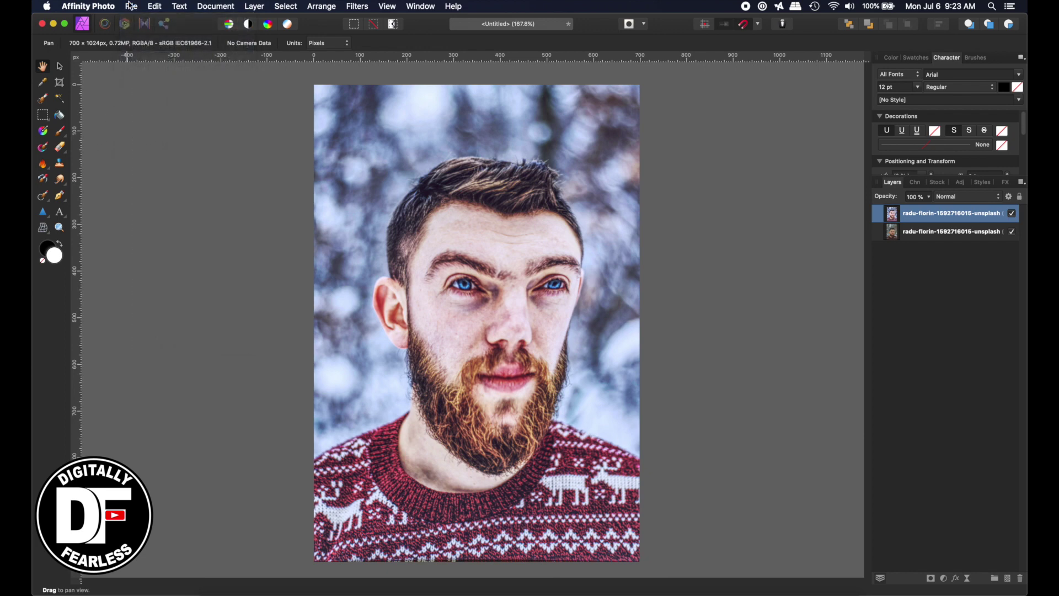
Step: Enter the Export Persona, remove the 32w, 32h size from the background slice's JPEG export, and collapse the slice's settings
{"action": "left_click", "coordinate": [164, 23]}
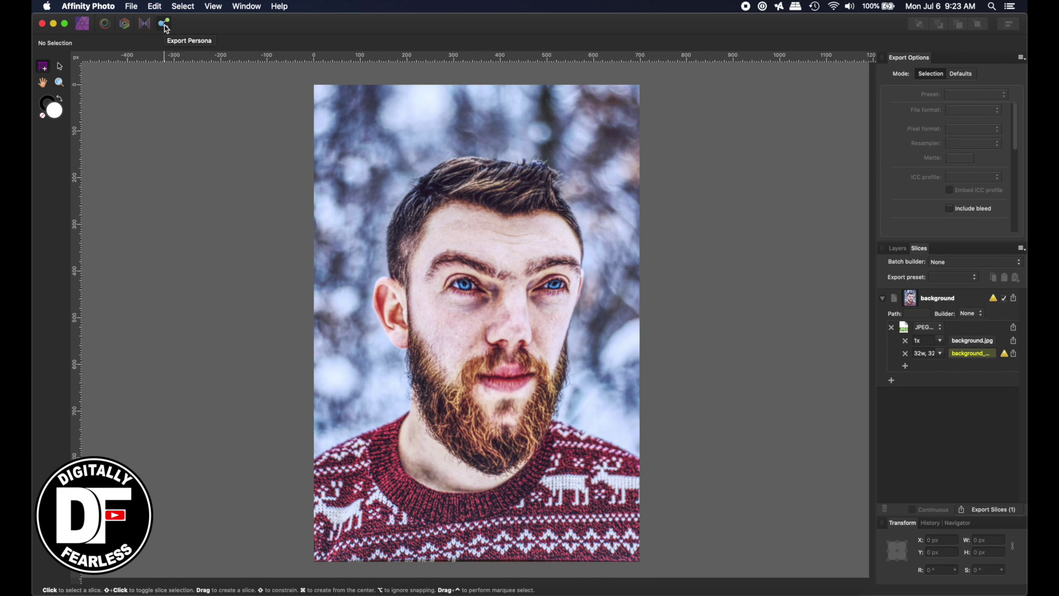
{"action": "left_click", "coordinate": [906, 353]}
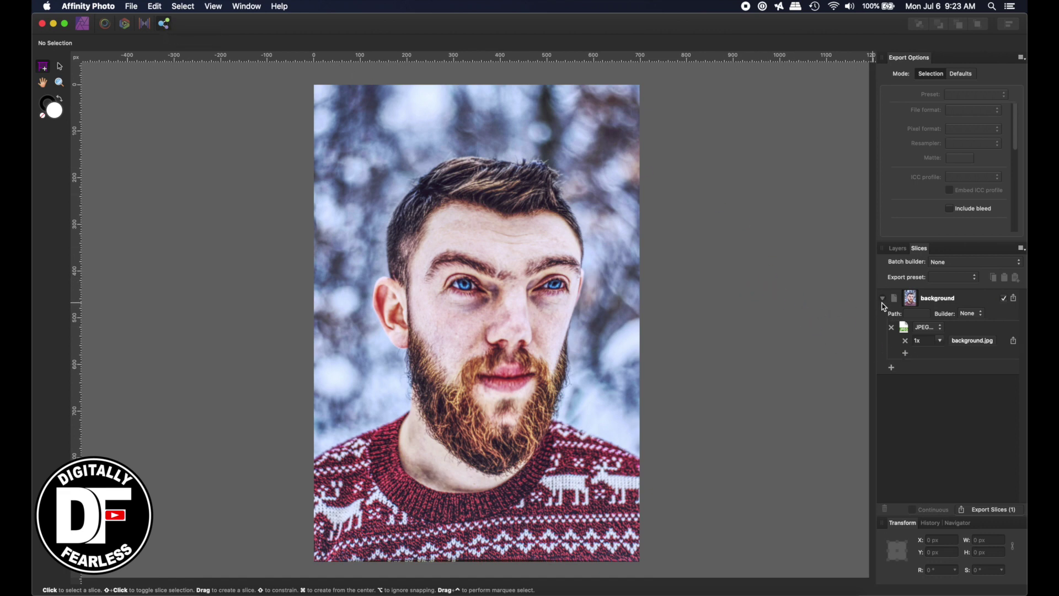
{"action": "left_click", "coordinate": [883, 299]}
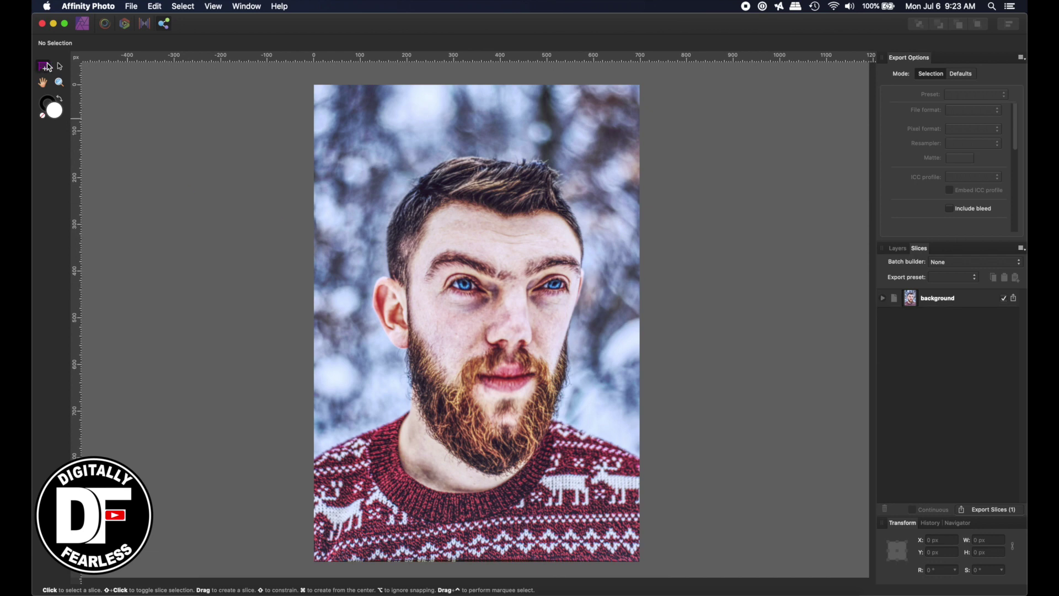
Step: Add a second JPEG export size of 32w, 32h to the background slice
{"action": "left_click", "coordinate": [59, 66]}
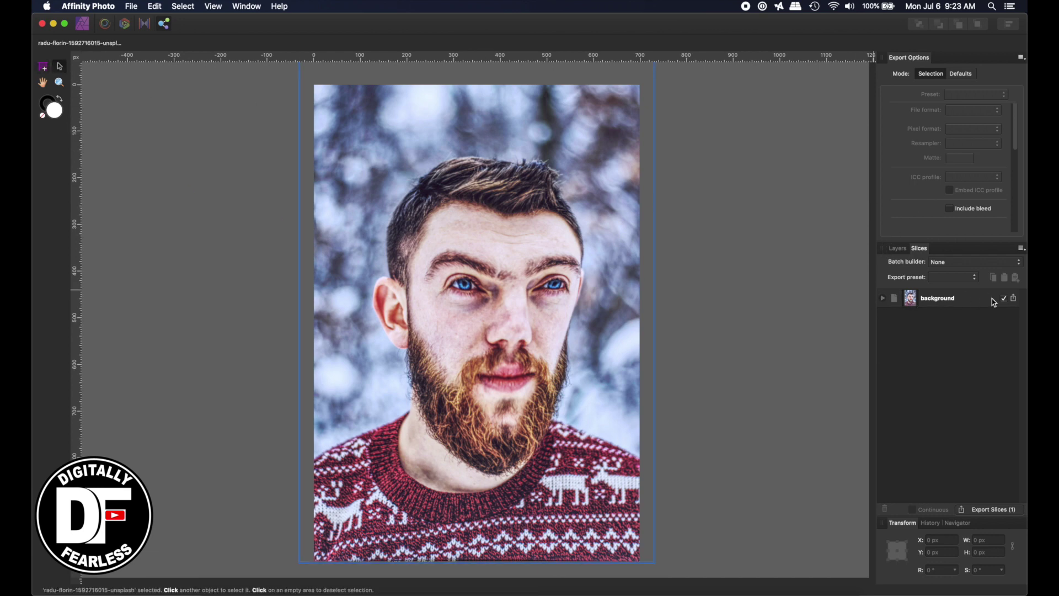
{"action": "left_click", "coordinate": [884, 299]}
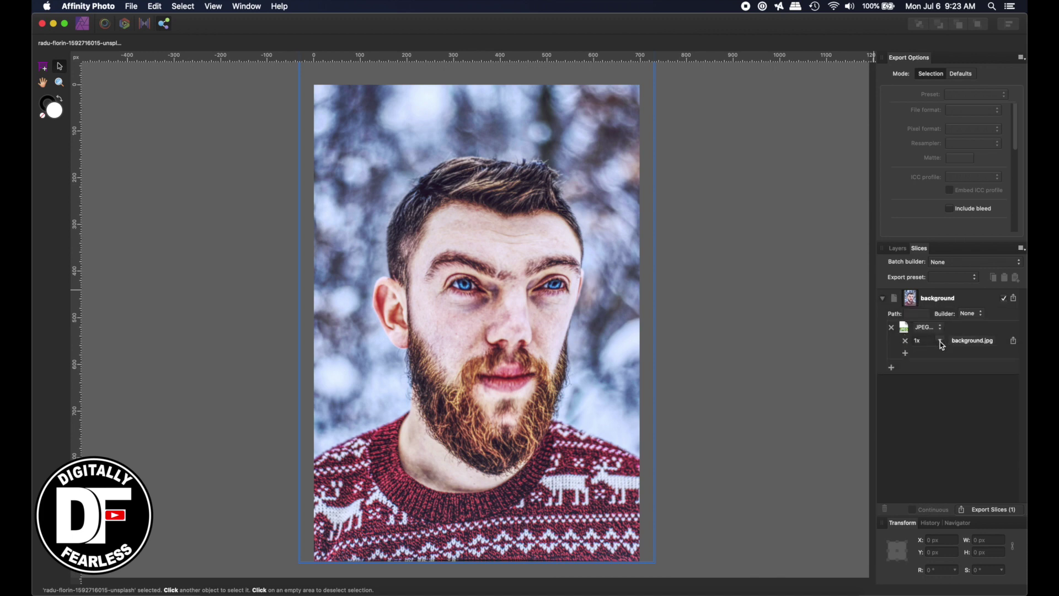
{"action": "left_click", "coordinate": [906, 354]}
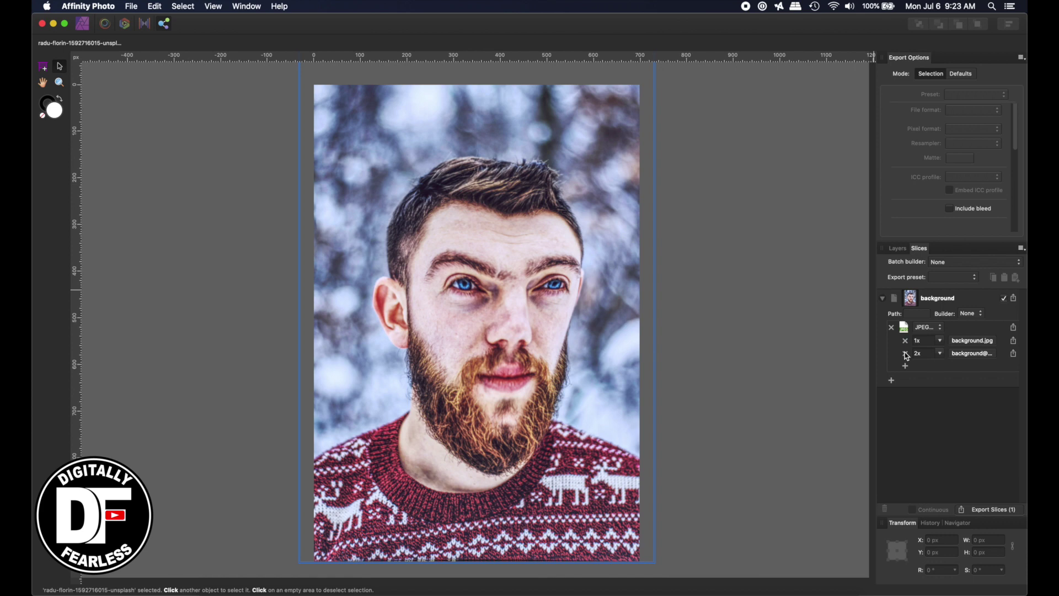
{"action": "left_click", "coordinate": [941, 355]}
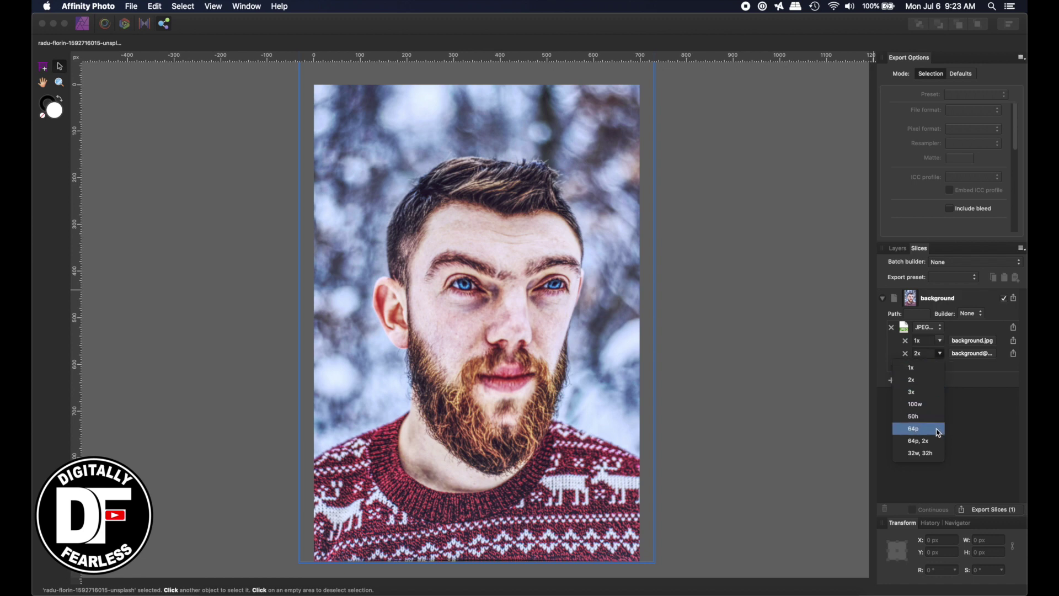
{"action": "left_click", "coordinate": [919, 454]}
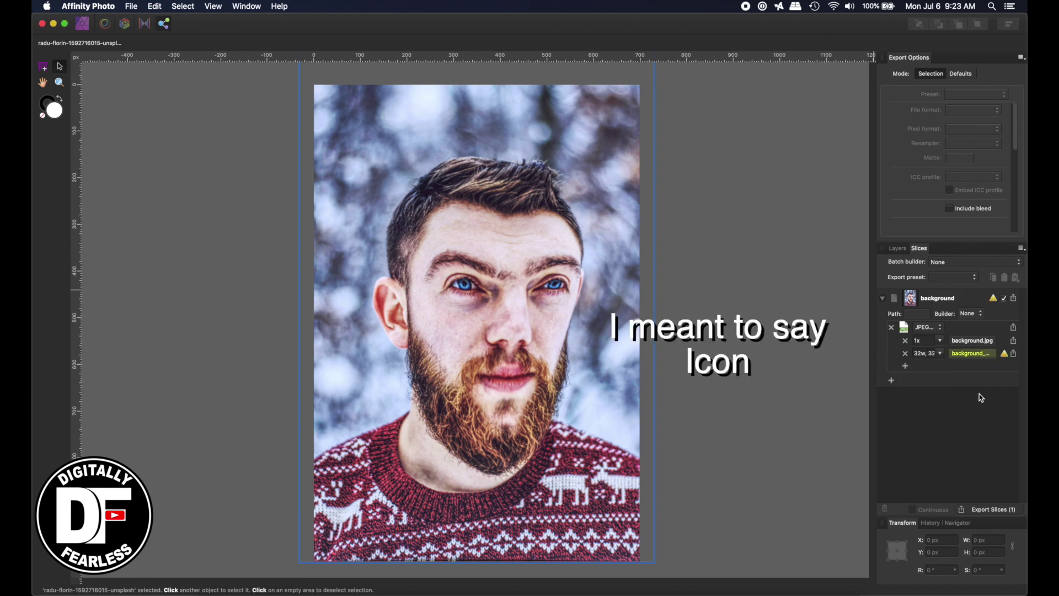
Step: Export the background slice's files to the Desktop folder and deselect the layer
{"action": "mouse_move", "coordinate": [1006, 358]}
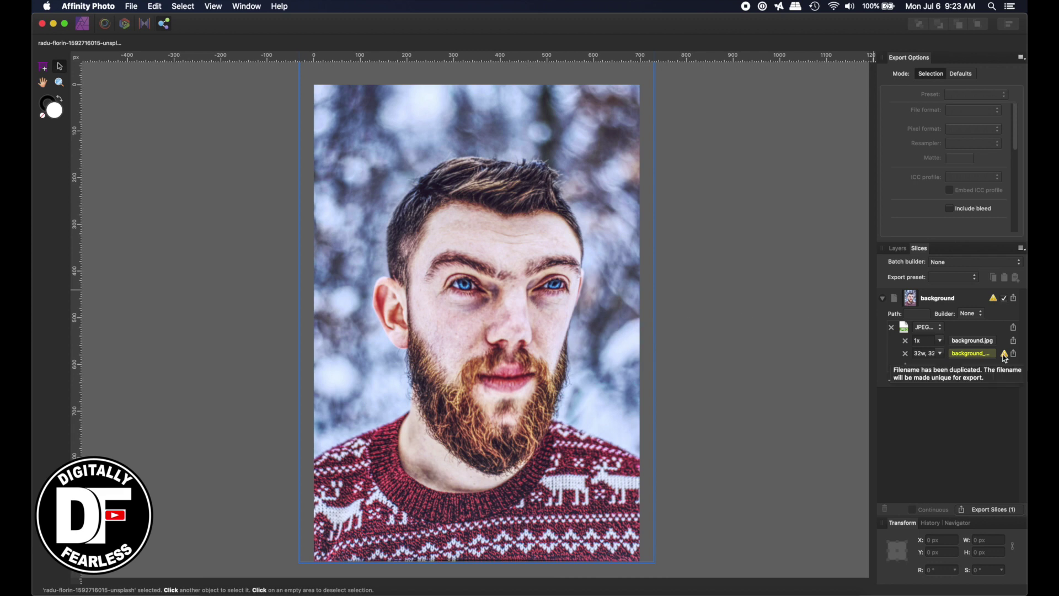
{"action": "left_click", "coordinate": [1015, 300]}
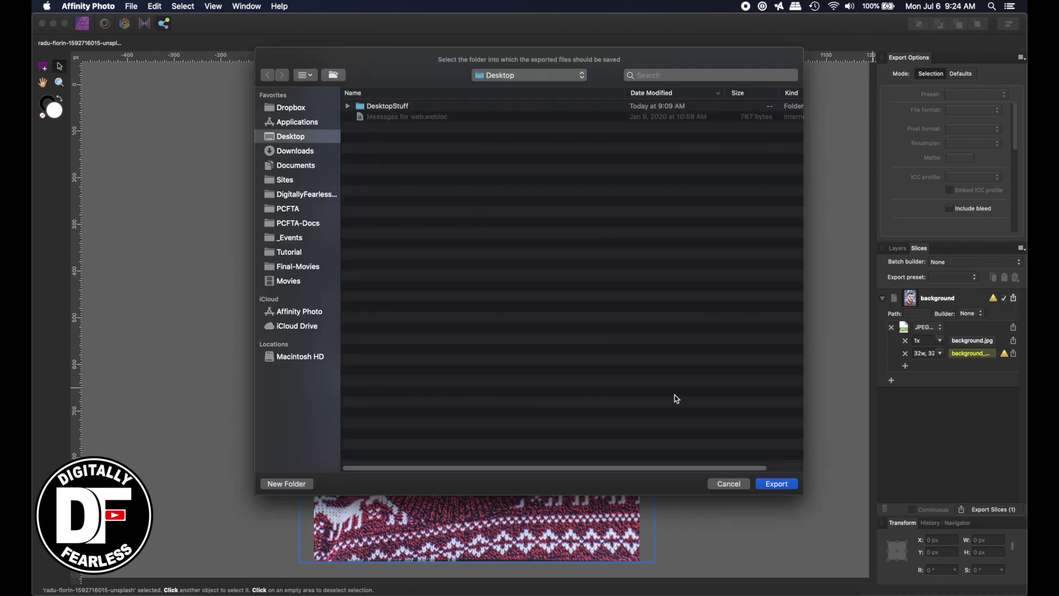
{"action": "left_click", "coordinate": [778, 483]}
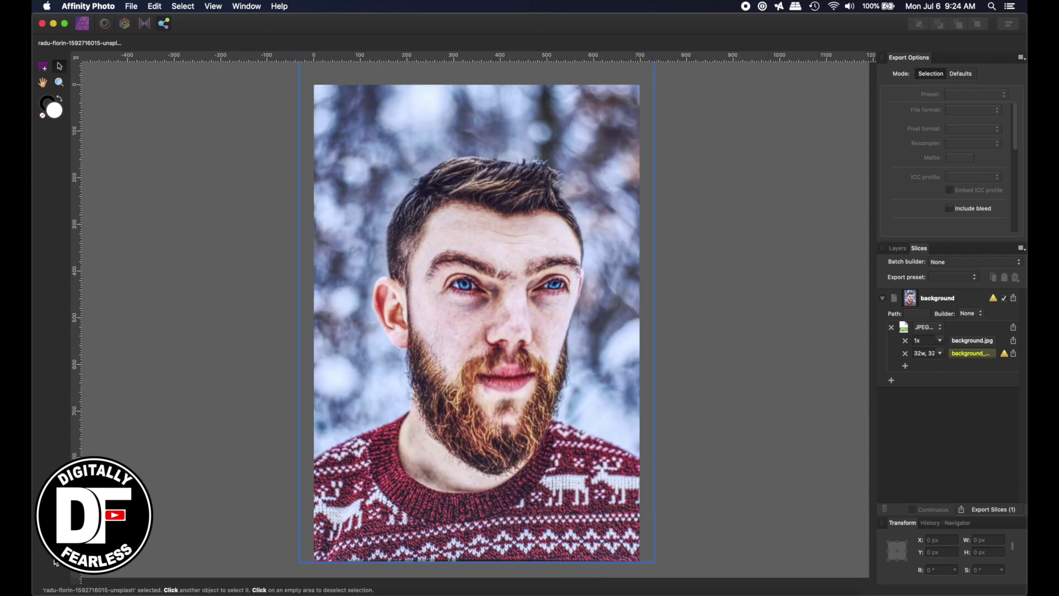
{"action": "left_click", "coordinate": [221, 210]}
Step: Open the exported background.jpg from the Desktop to check the full-size version
{"action": "left_click", "coordinate": [129, 7]}
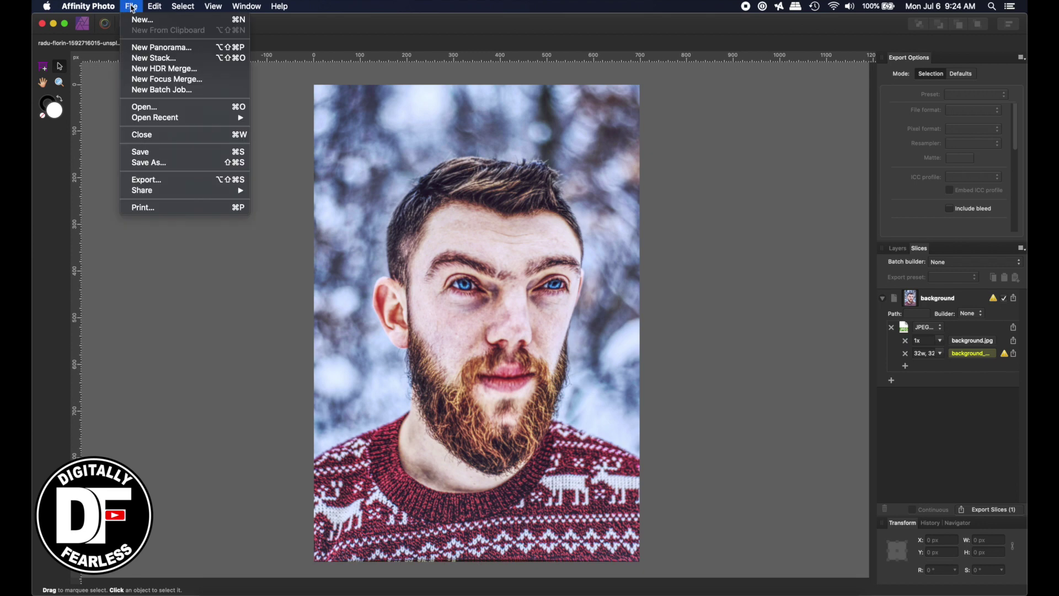
{"action": "left_click", "coordinate": [146, 108]}
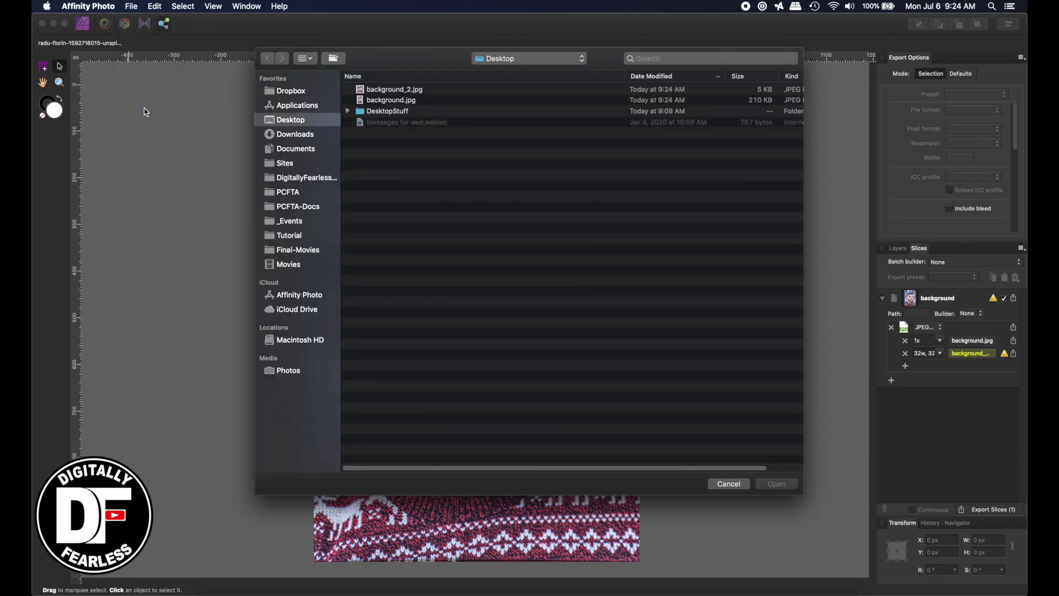
{"action": "left_click", "coordinate": [367, 103]}
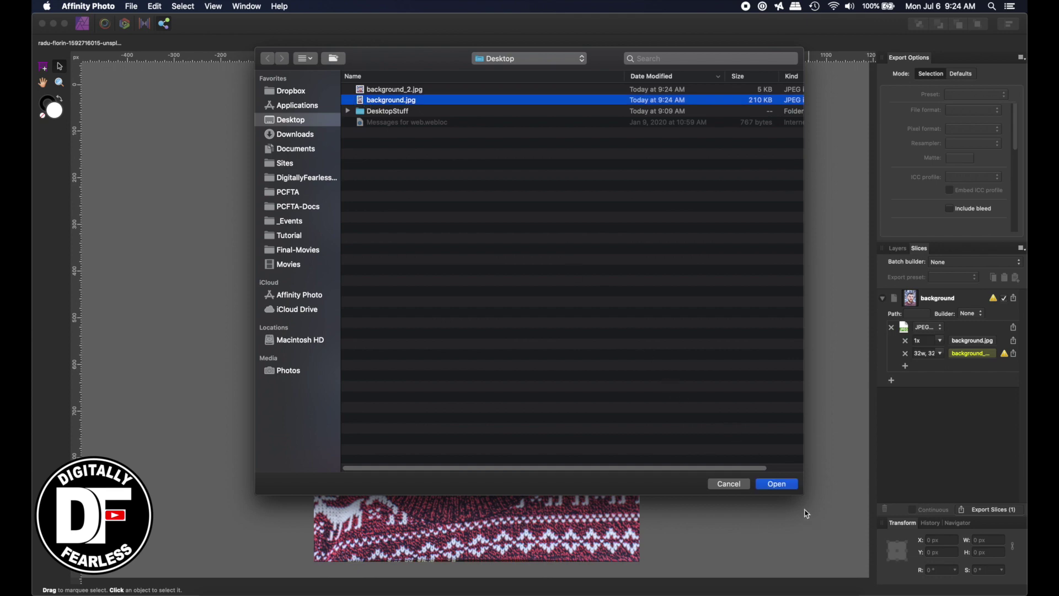
{"action": "left_click", "coordinate": [778, 484]}
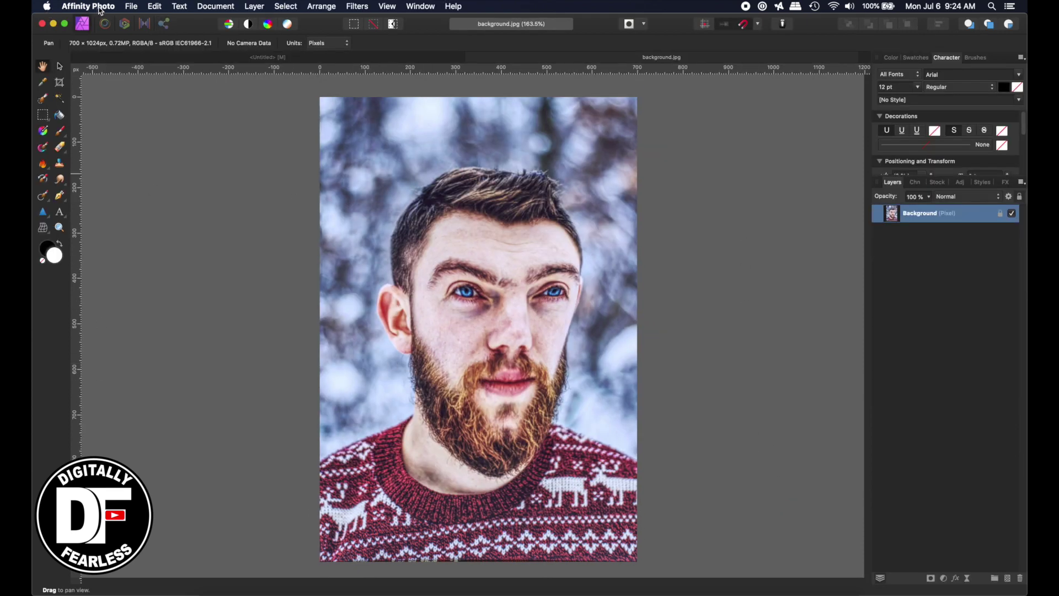
Step: Open the exported background_2.jpg from the Desktop to inspect the icon-sized version
{"action": "left_click", "coordinate": [130, 7]}
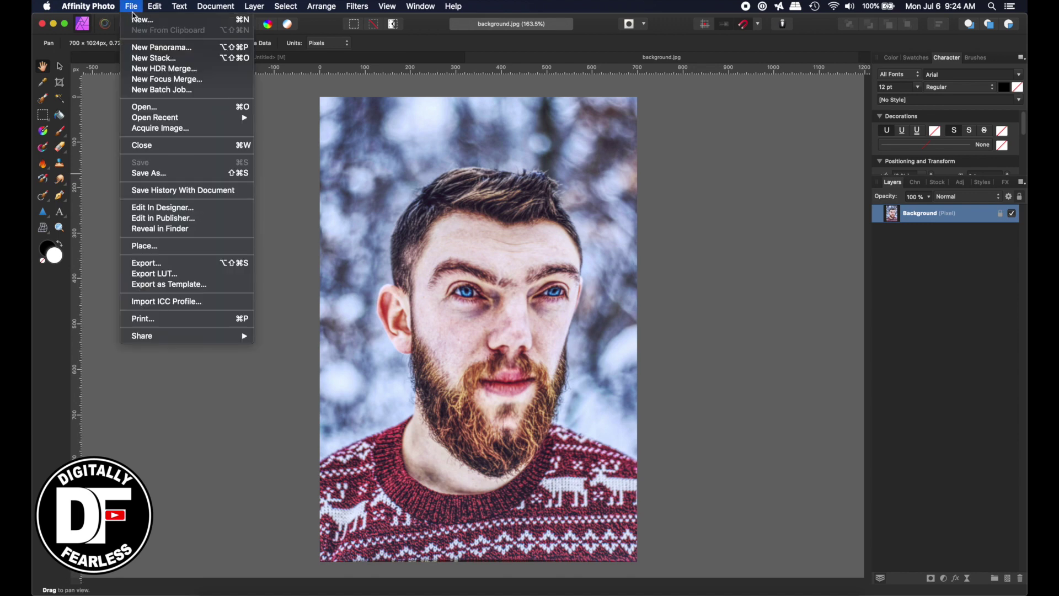
{"action": "left_click", "coordinate": [156, 108]}
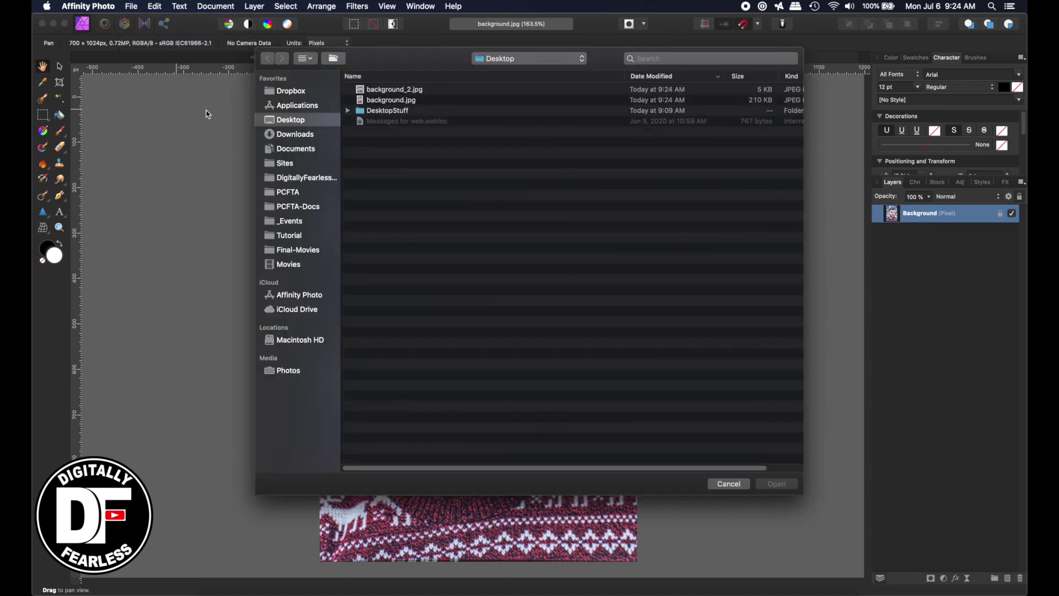
{"action": "left_click", "coordinate": [402, 90]}
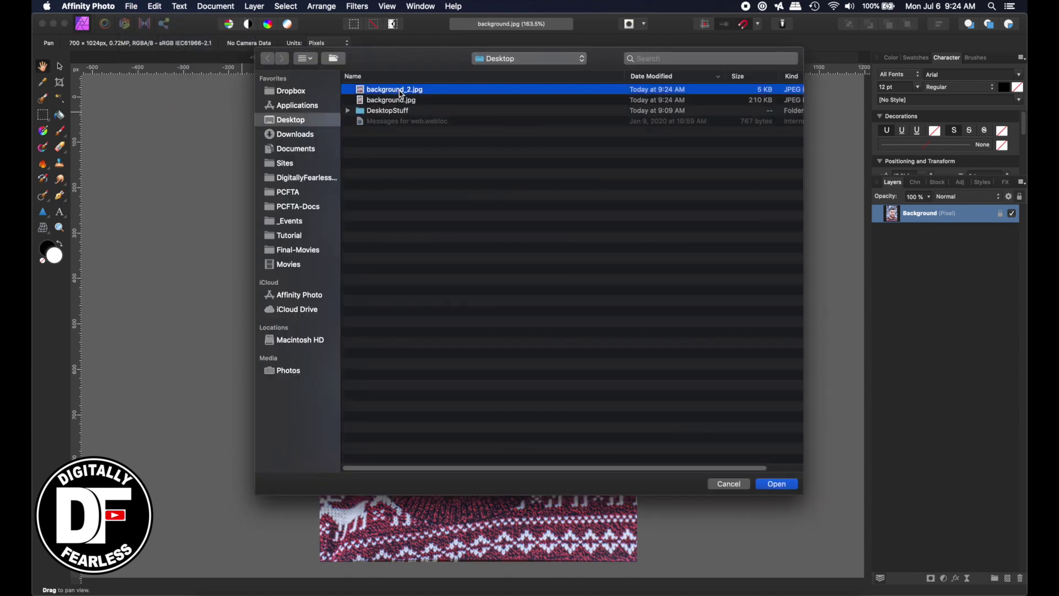
{"action": "left_click", "coordinate": [789, 484]}
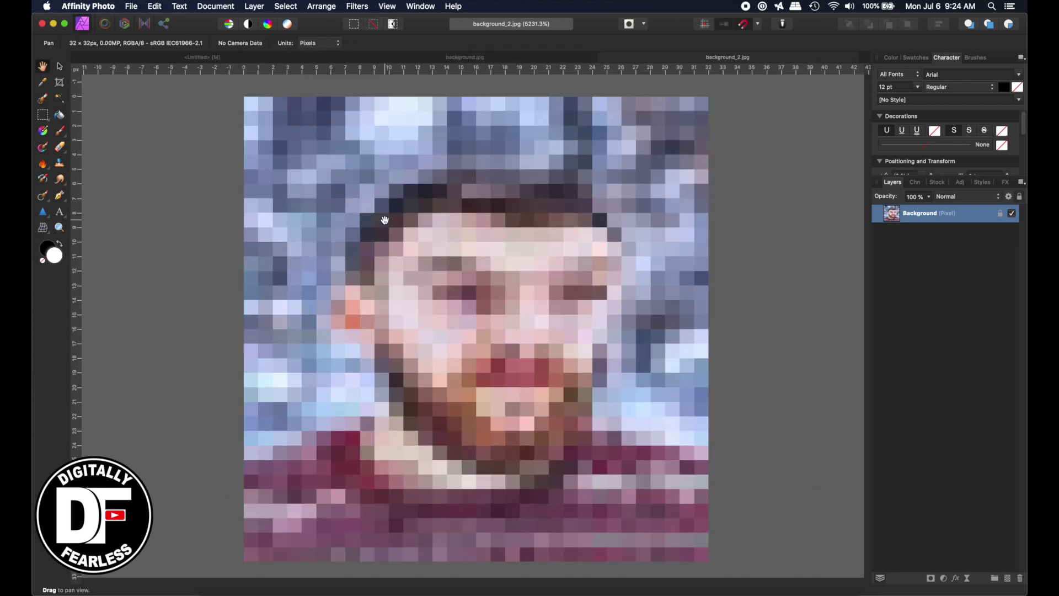
{"action": "key", "text": "super+minus"}
{"action": "key", "text": "super+minus"}
{"action": "key", "text": "super+minus"}
{"action": "key", "text": "super+minus"}
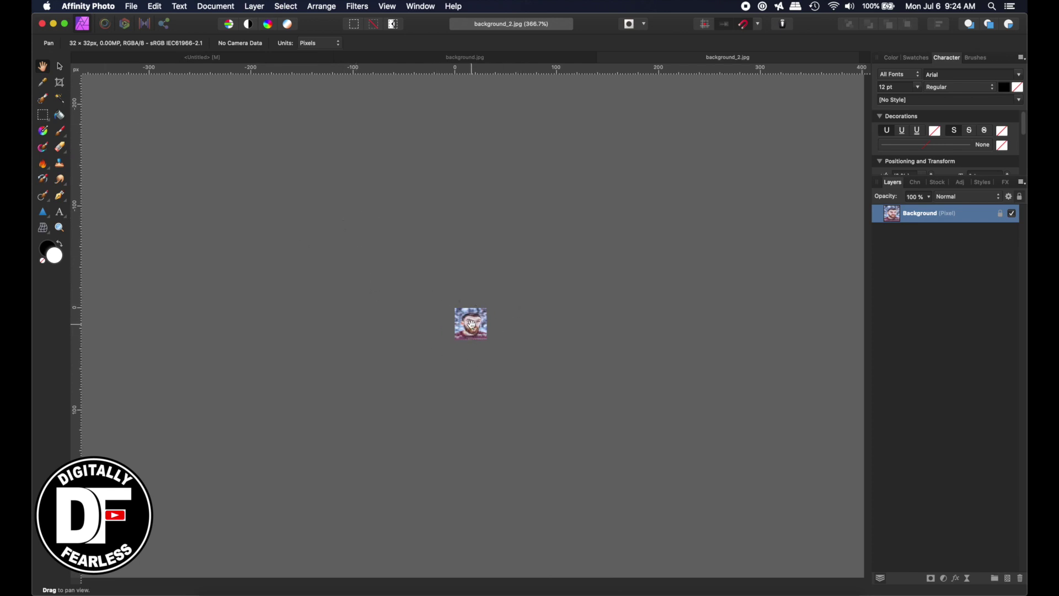
Step: Close background_2.jpg and background.jpg, and return the untitled portrait document to the Photo Persona
{"action": "key", "text": "v"}
{"action": "left_click", "coordinate": [170, 138]}
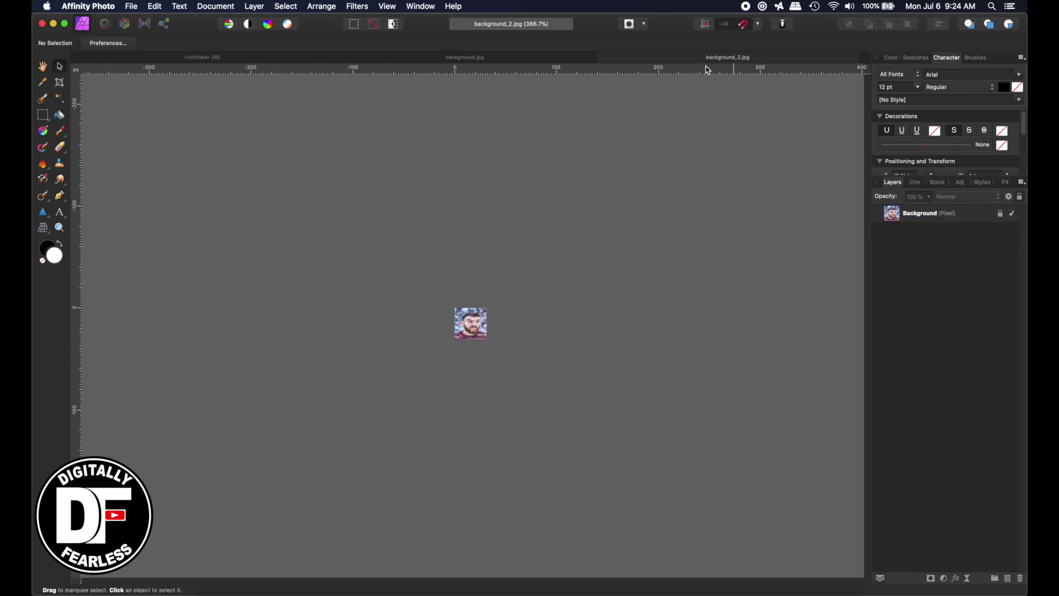
{"action": "left_click", "coordinate": [603, 57]}
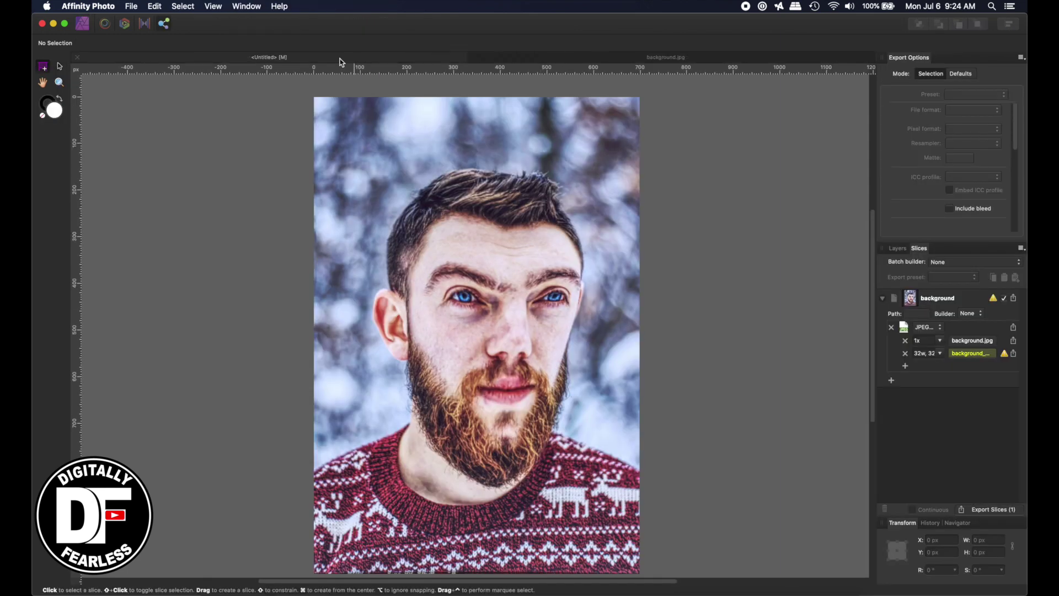
{"action": "left_click", "coordinate": [475, 57]}
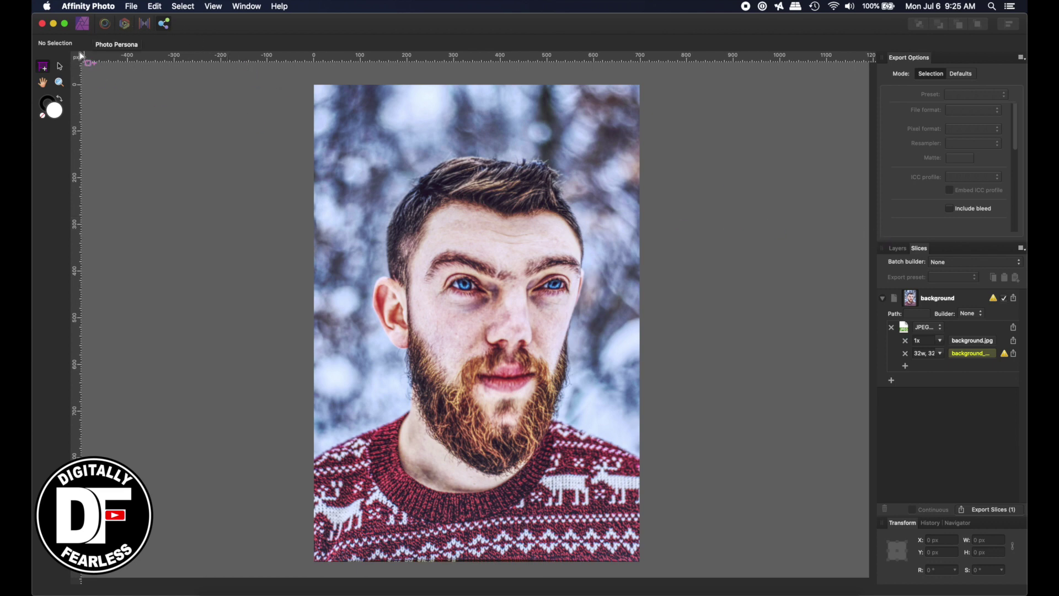
{"action": "left_click", "coordinate": [83, 25]}
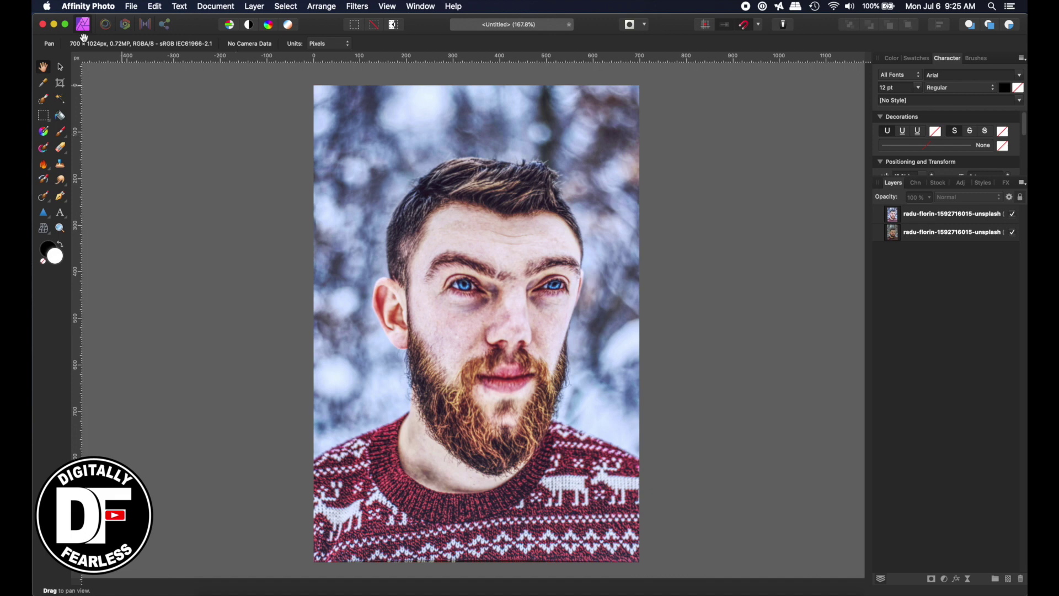
{"action": "left_click", "coordinate": [368, 12]}
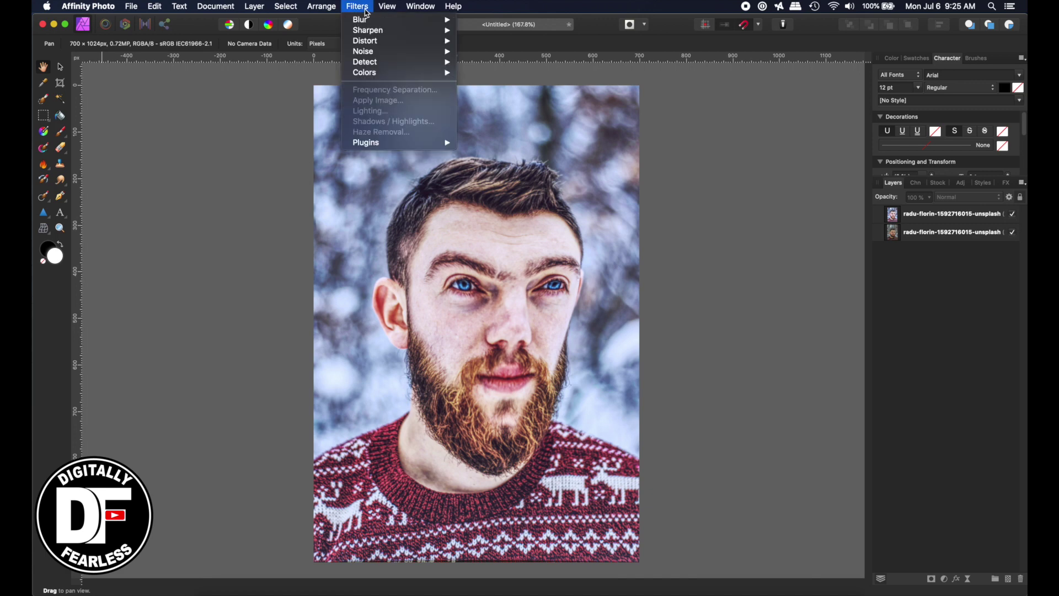
{"action": "left_click", "coordinate": [129, 105]}
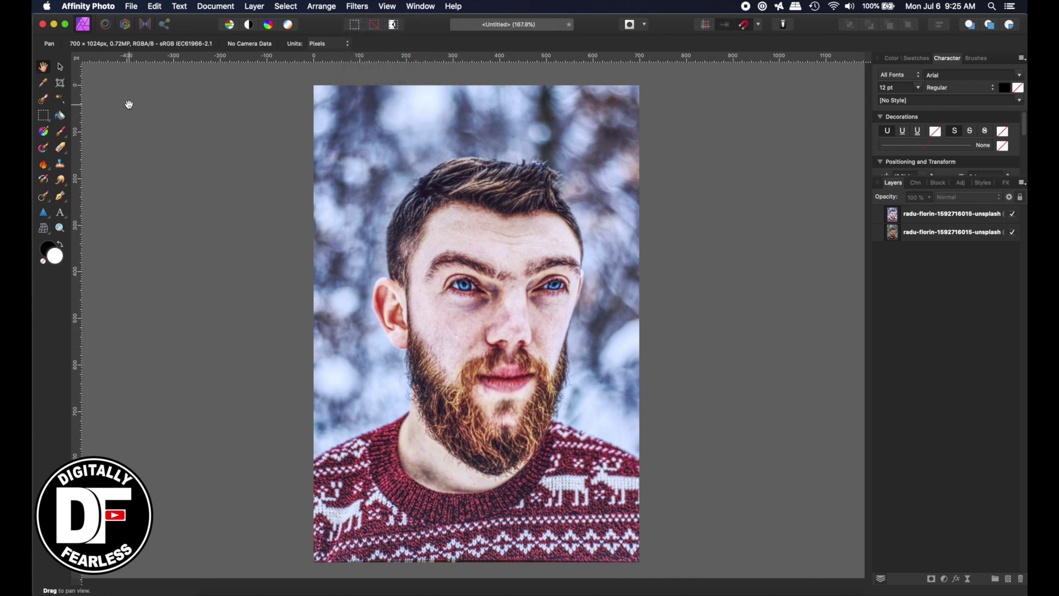